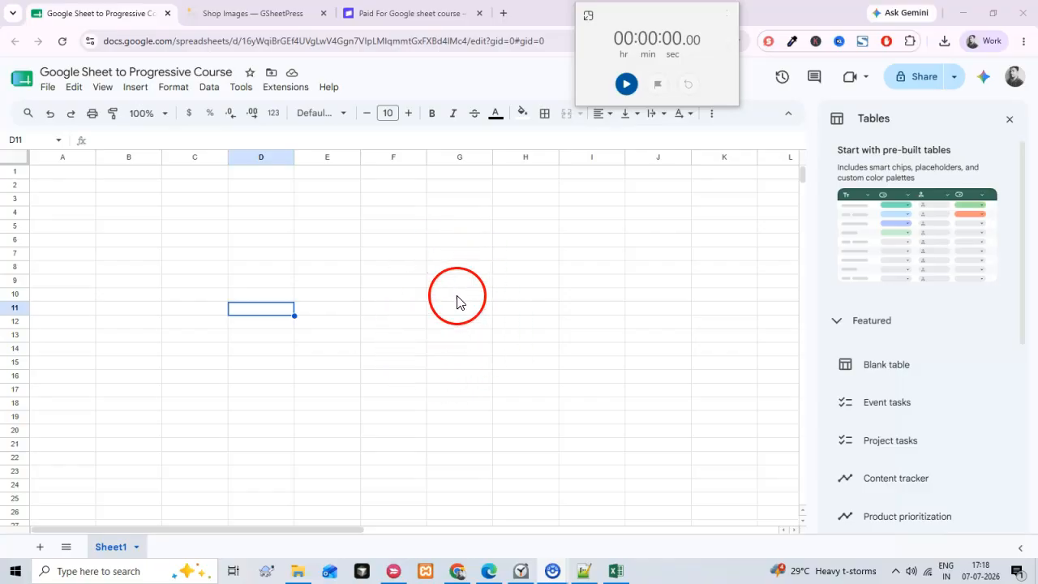
click(286, 87)
mouse_move(373, 270)
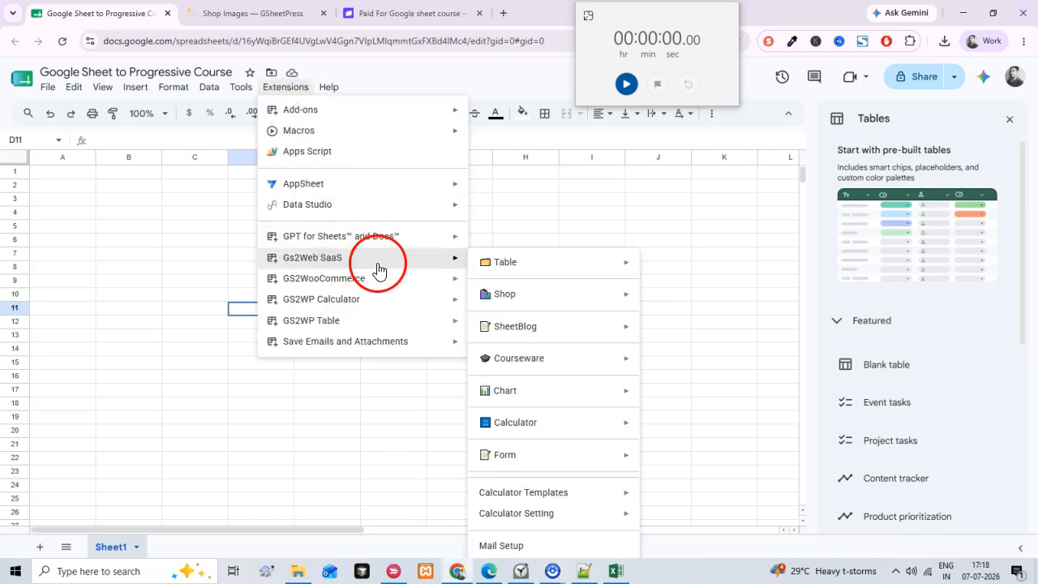
mouse_move(537, 369)
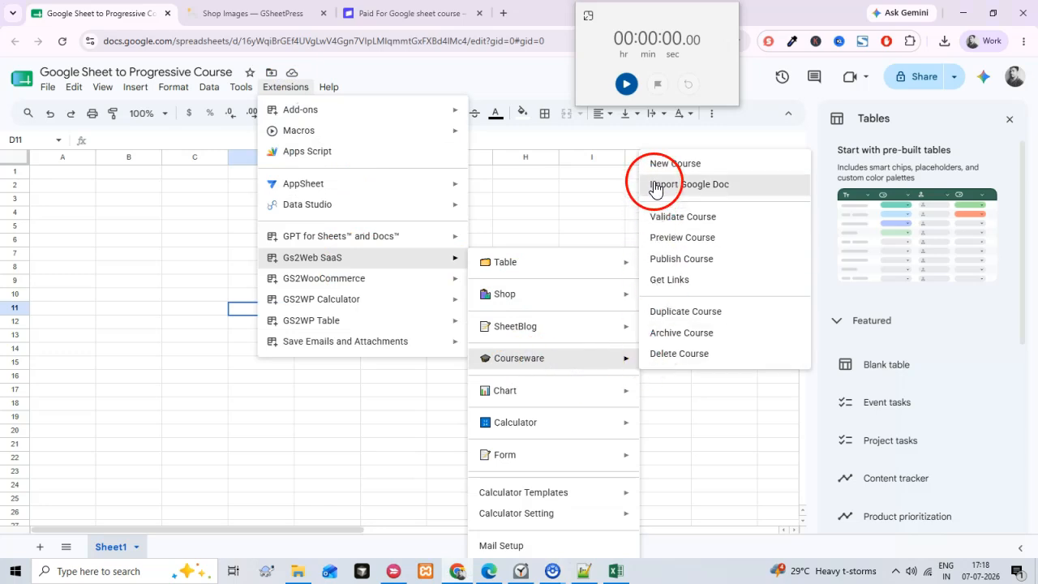
- Start the stopwatch and return to the spreadsheet
click(626, 84)
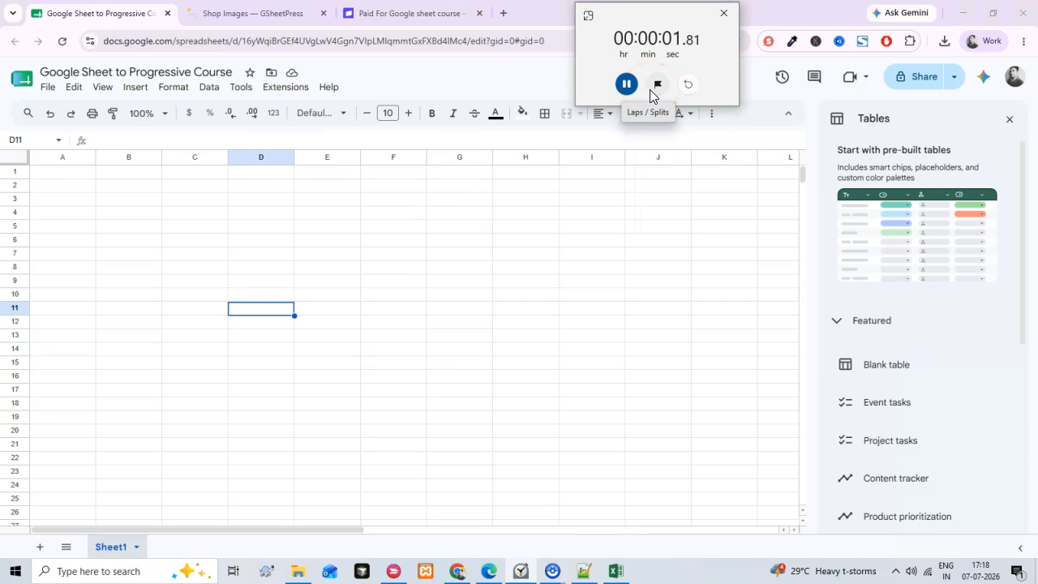
click(409, 282)
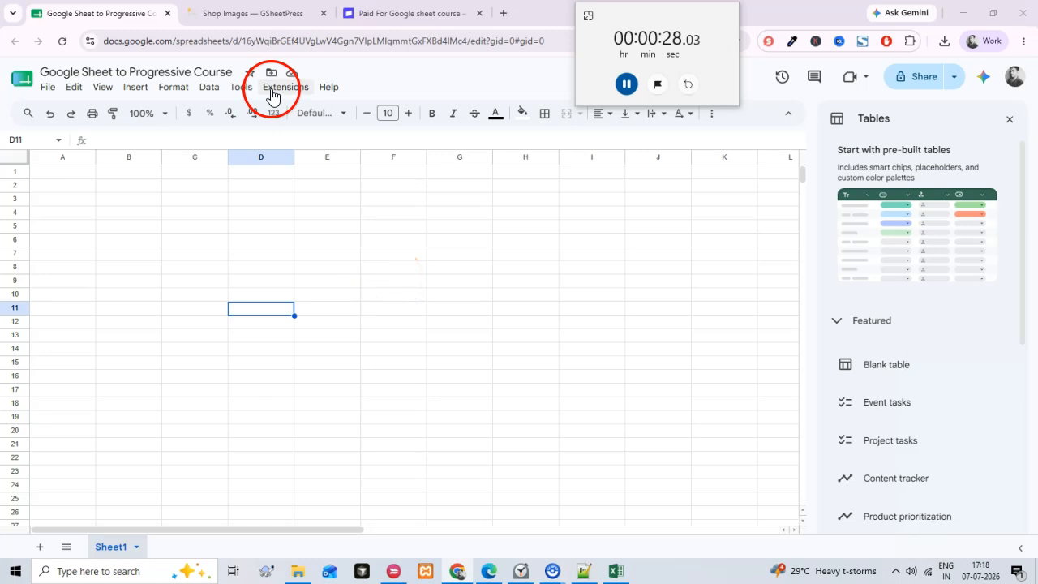
- Create a new Courseware course named "react js" with the Gs2Web SaaS add-on
click(280, 87)
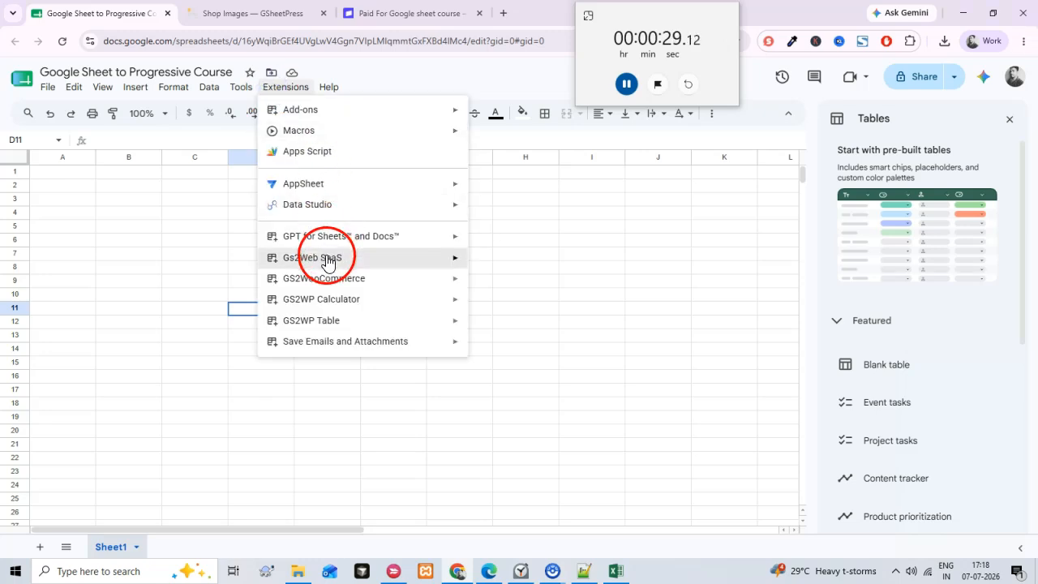
mouse_move(337, 260)
mouse_move(543, 365)
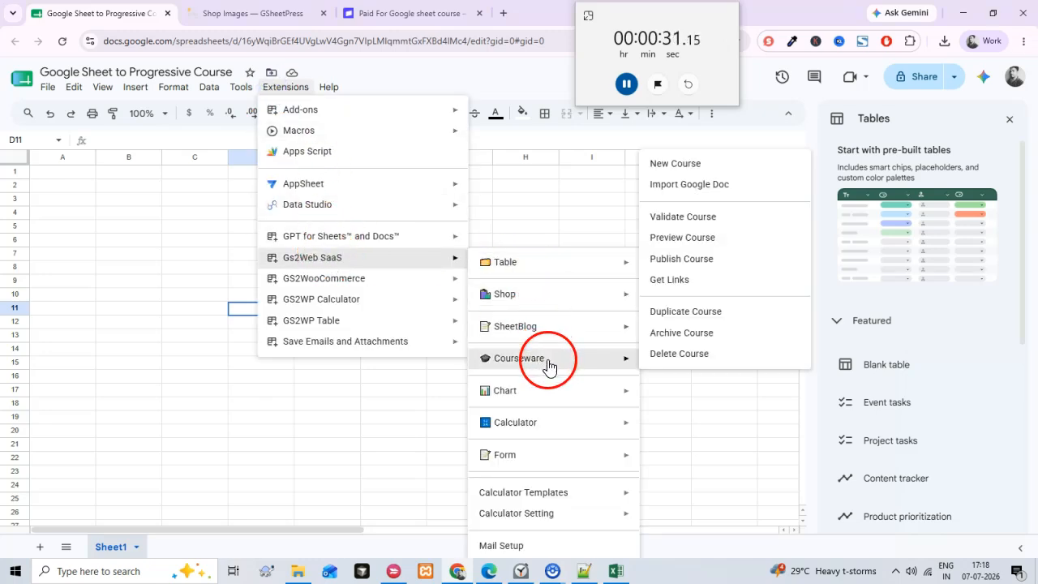
click(674, 165)
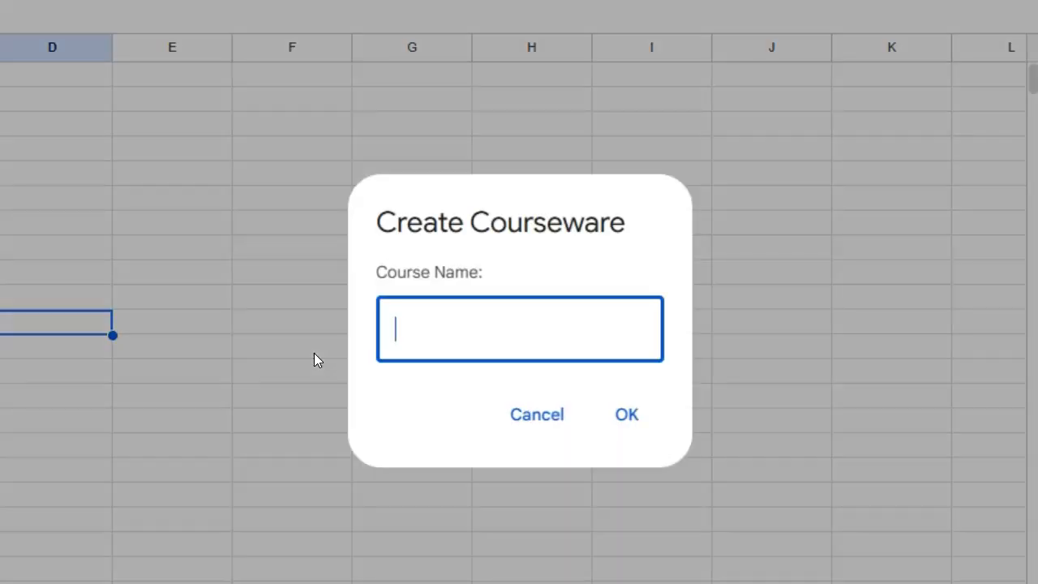
text(react js)
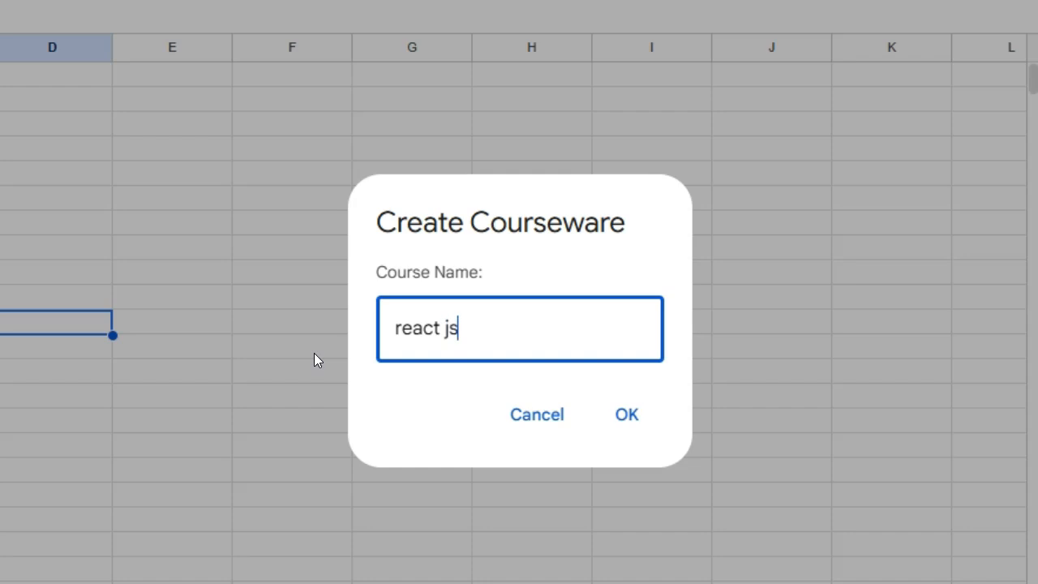
click(626, 415)
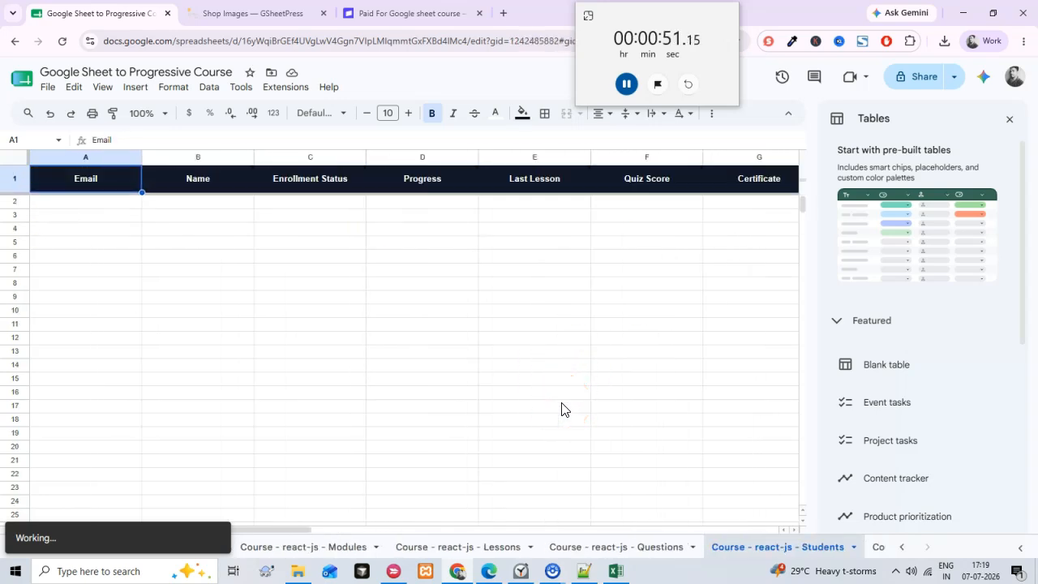
- Close the Tables sidebar and show the "Course - react-js - Course" sheet
click(1010, 121)
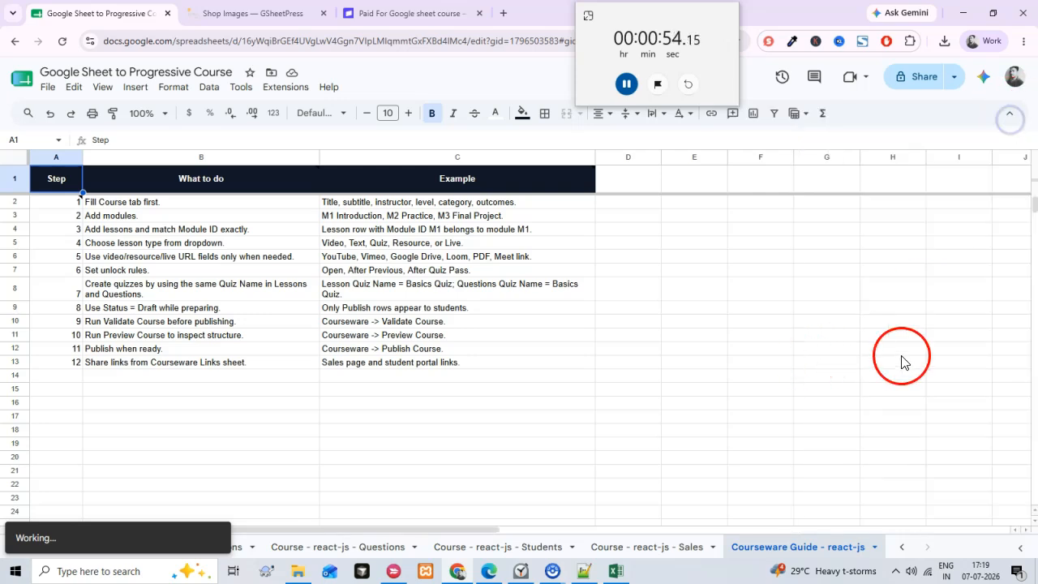
click(361, 548)
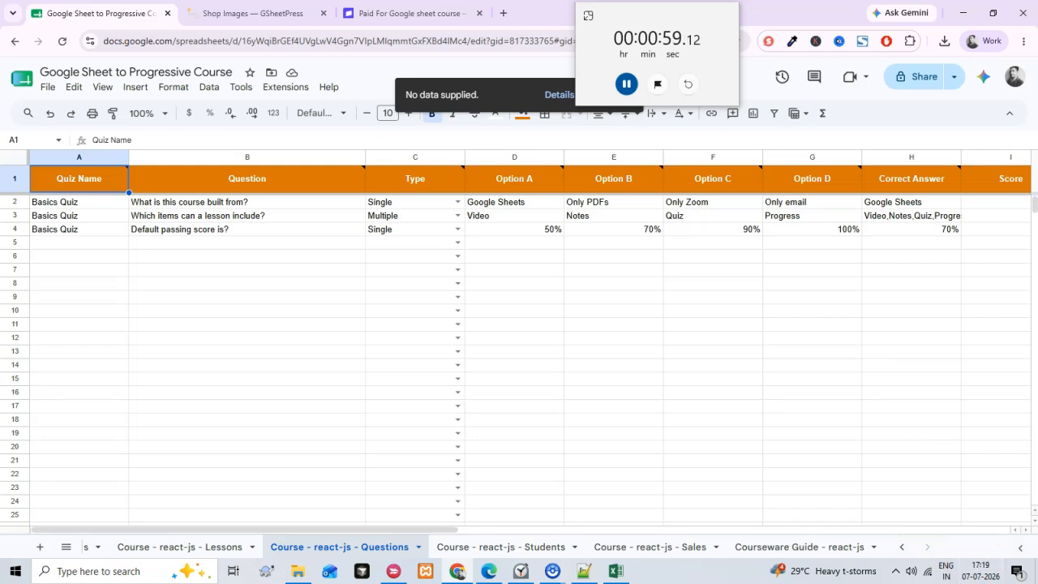
click(902, 547)
click(902, 546)
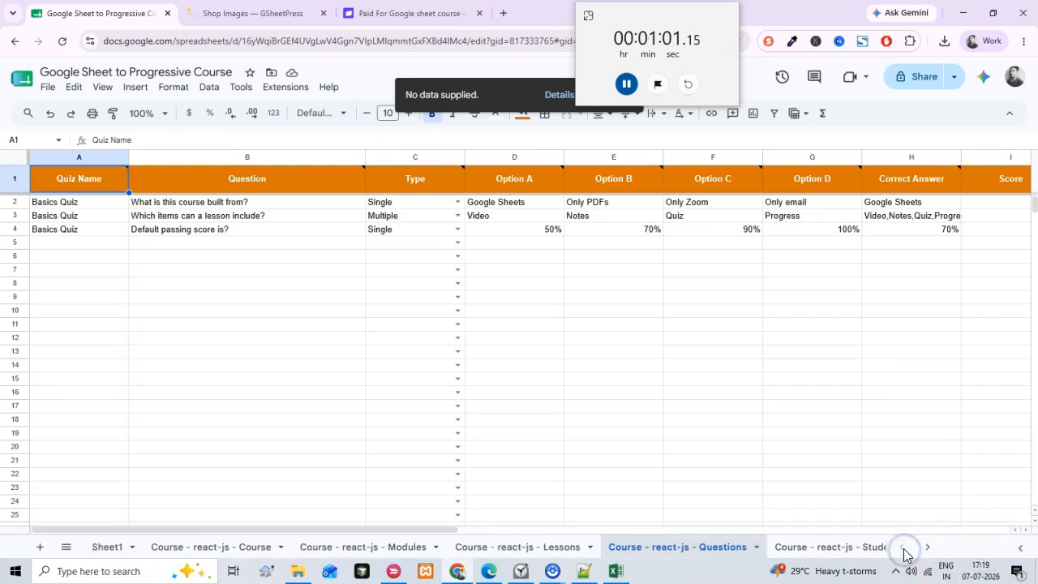
click(219, 548)
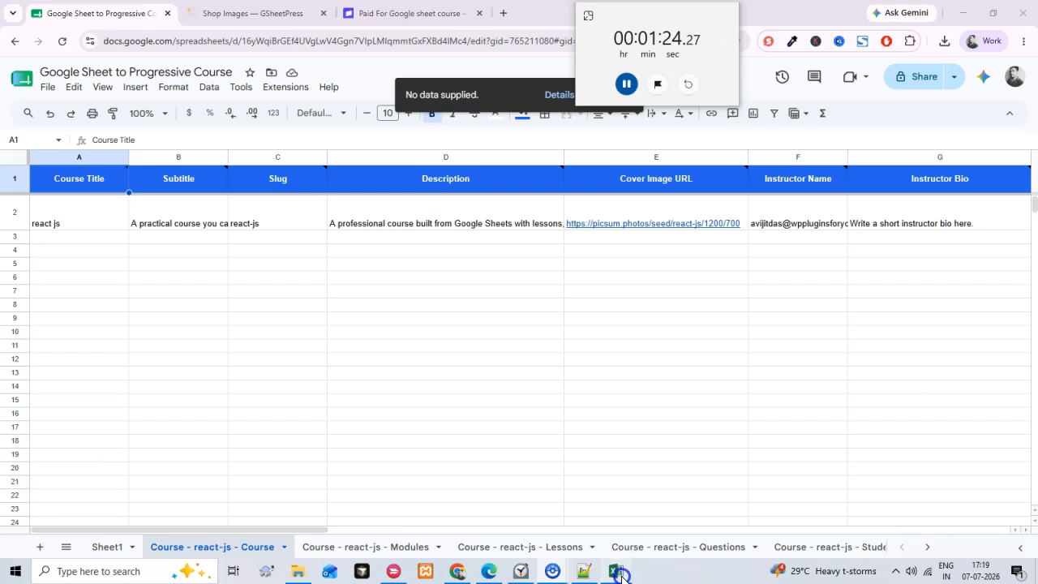
- Copy the course title "React.js Complete Bootcamp 2026" from the Excel workbook's Lesson sheet into A2 of the Google course sheet, replacing the placeholder
click(615, 571)
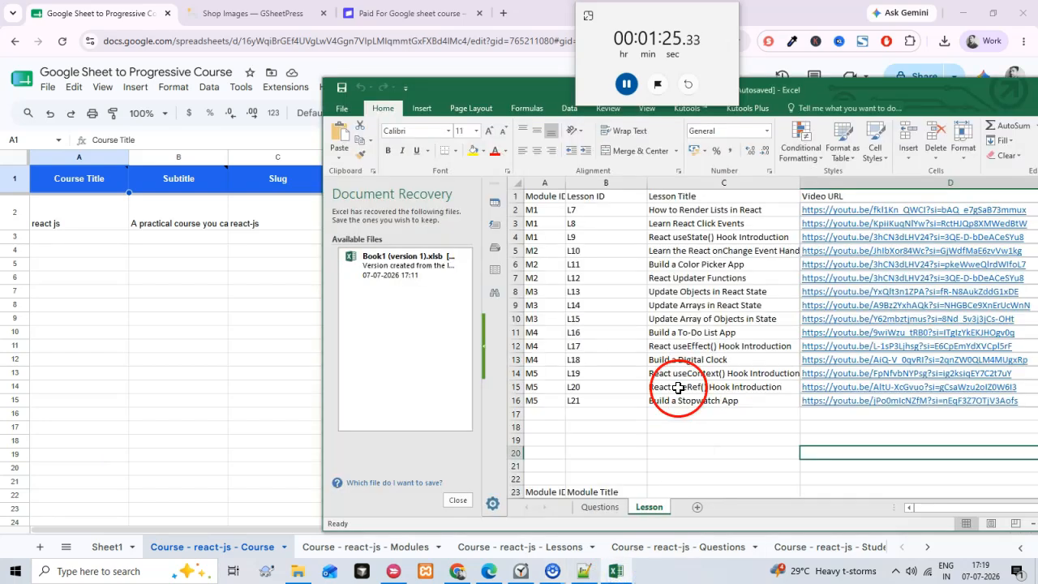
scroll(835, 320, down, 8)
double_click(539, 369)
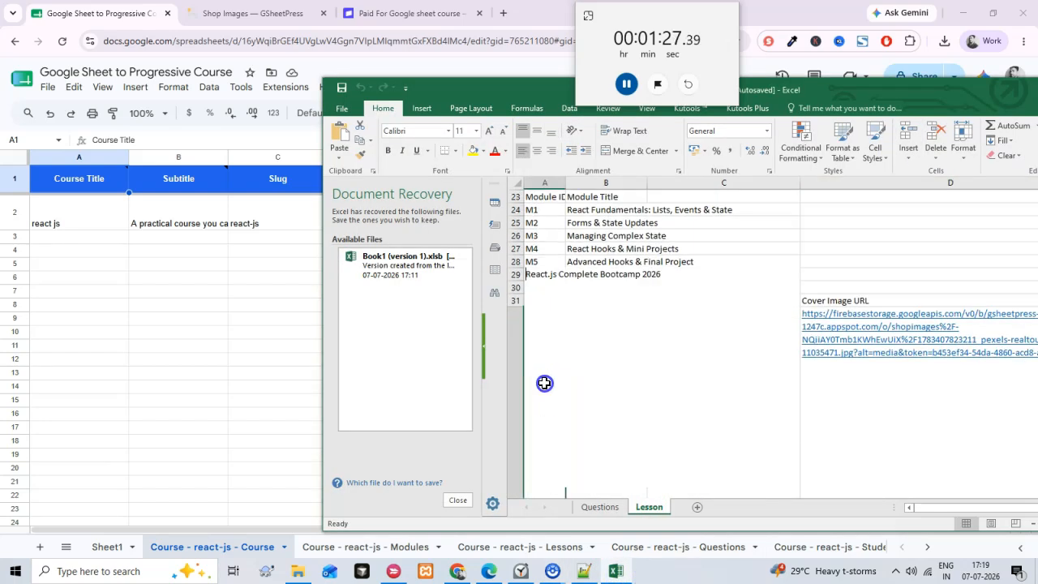
drag(622, 279, 522, 274)
key(ctrl+c)
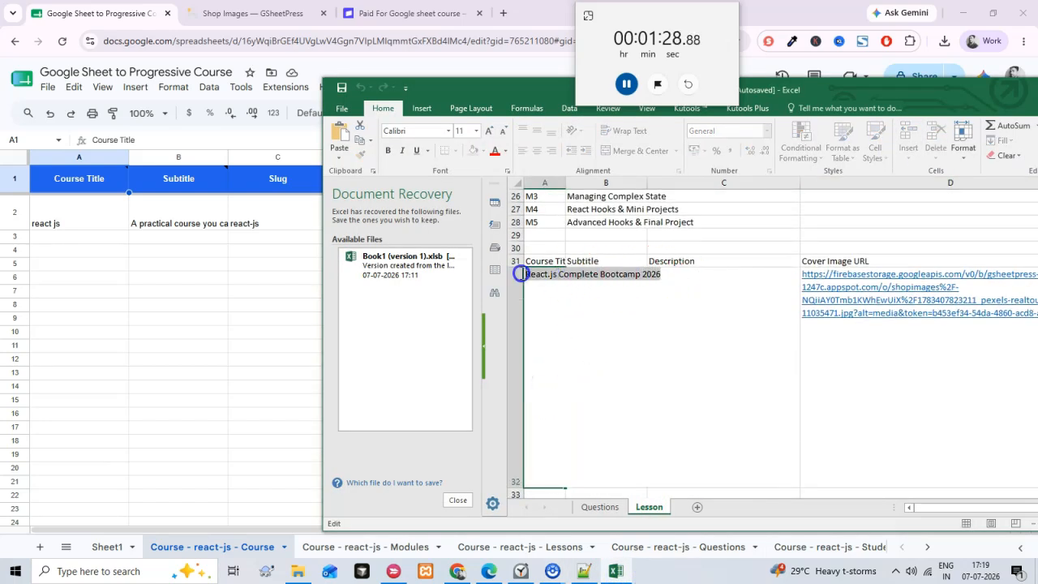
double_click(942, 79)
click(962, 15)
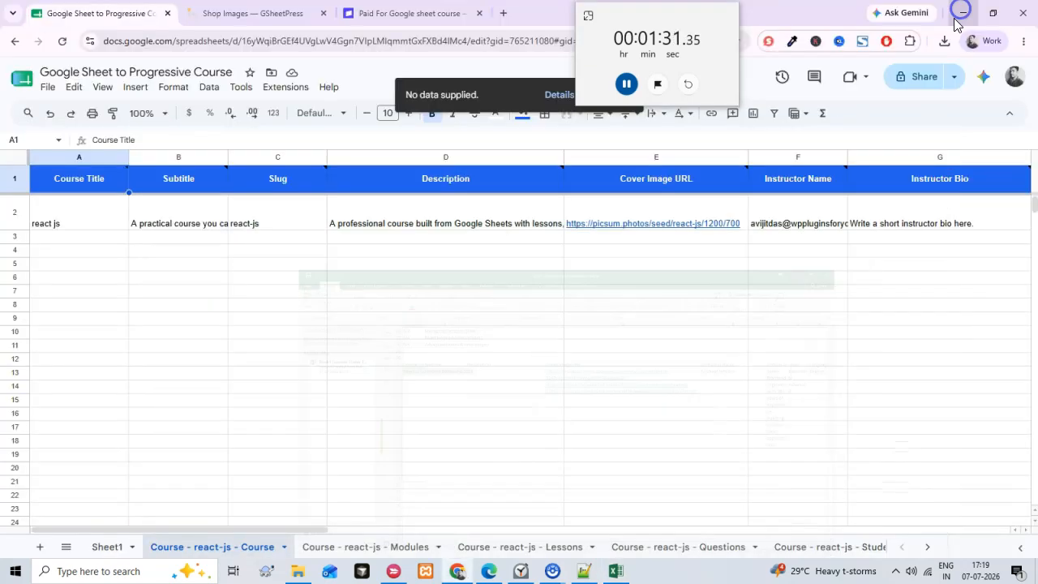
double_click(81, 237)
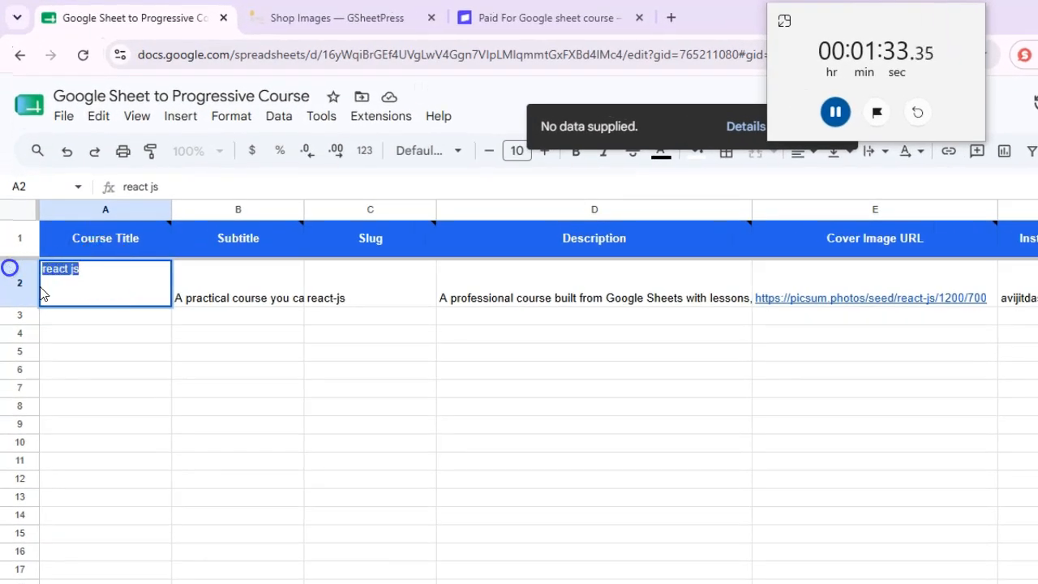
key(ctrl+v)
click(246, 359)
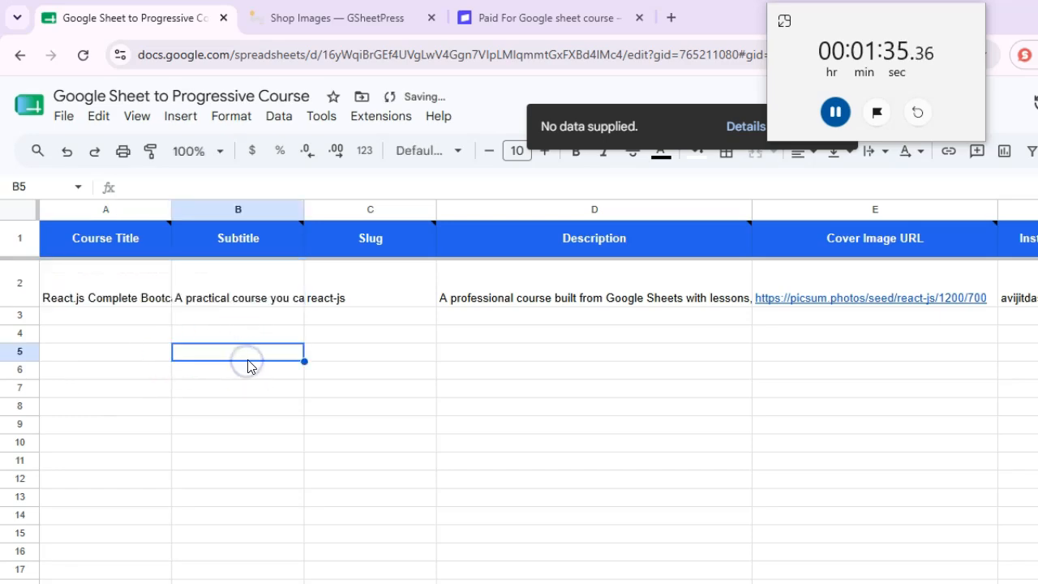
- Copy the subtitle "Build Modern React Applications from Scratch" from the Excel workbook into B2 of the Google course sheet, replacing the placeholder
double_click(259, 295)
key(alt+Tab)
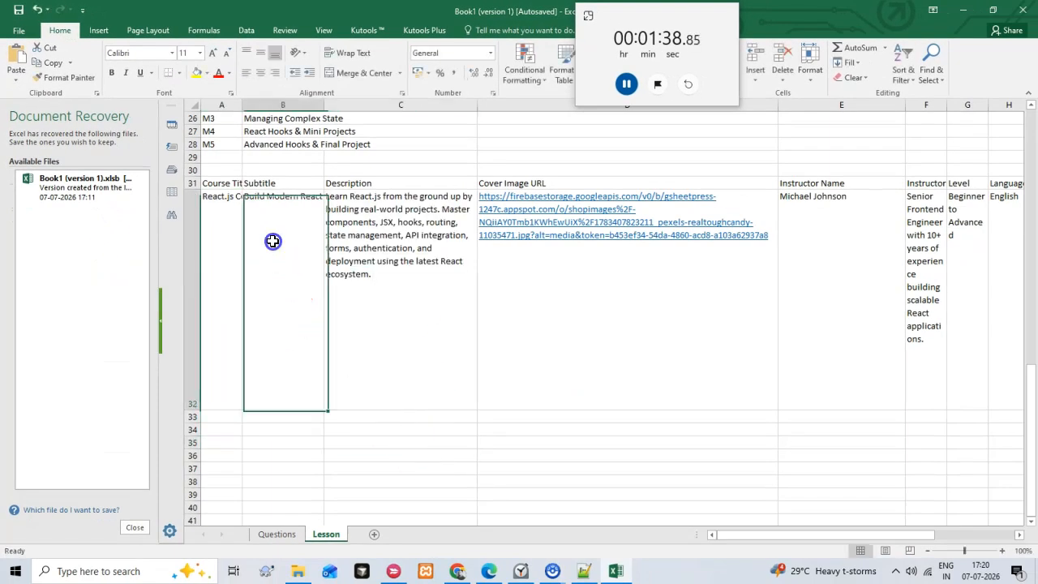
double_click(273, 241)
text(Build Modern React Applications from Scratch)
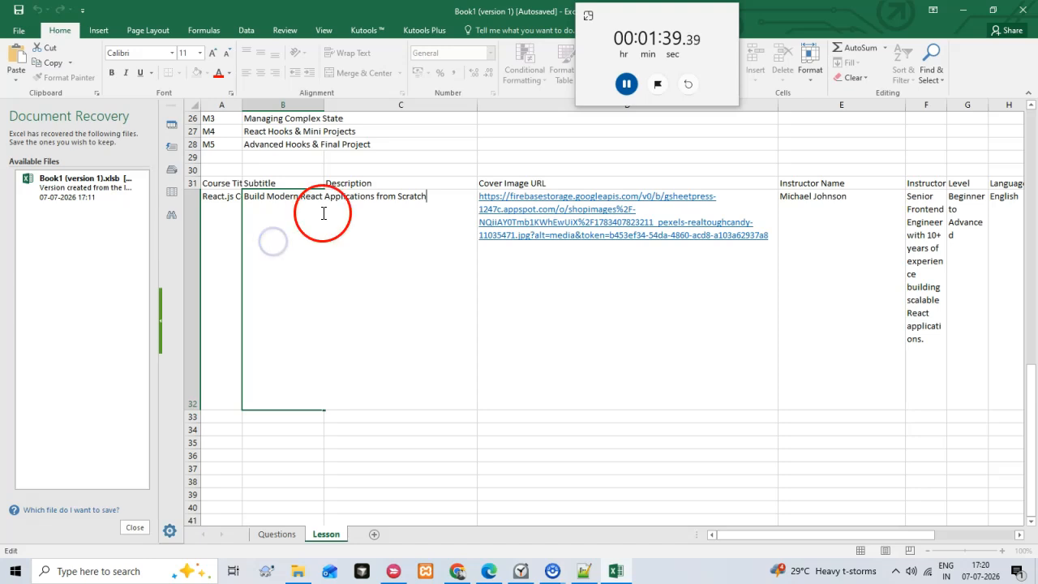
drag(435, 194, 231, 195)
key(ctrl+c)
key(alt+Tab)
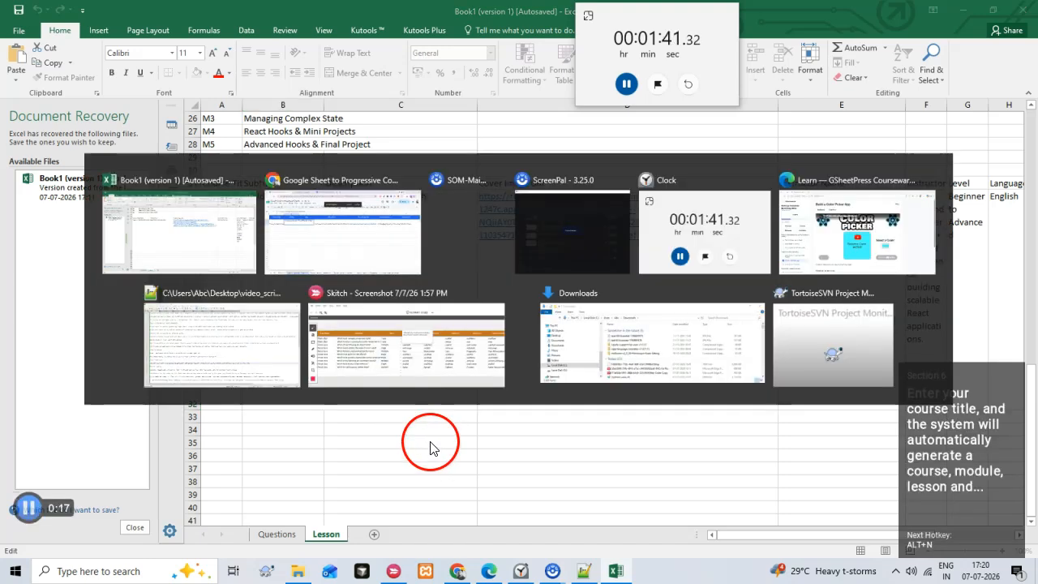
click(232, 278)
click(187, 211)
double_click(187, 211)
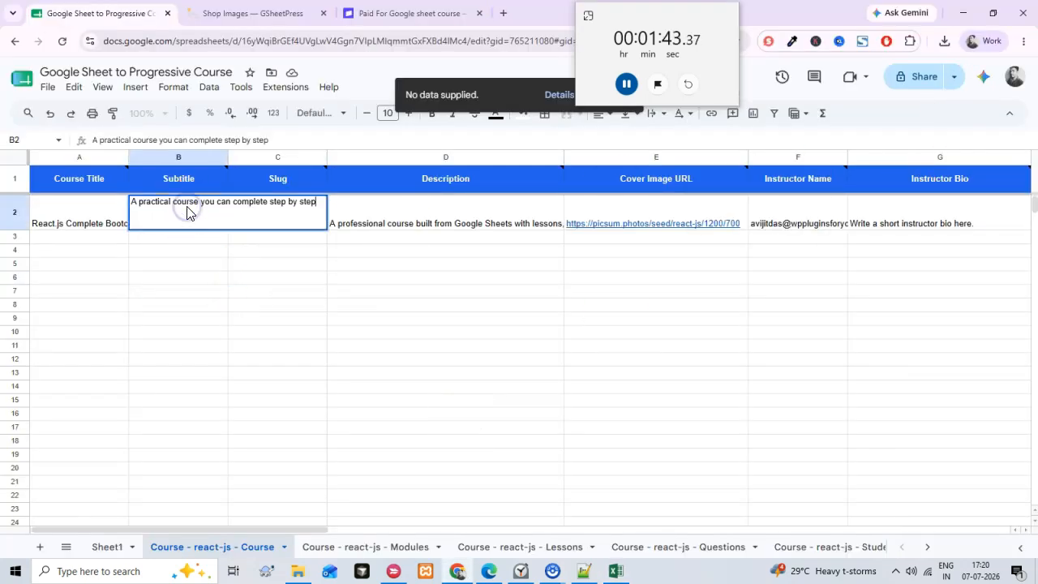
key(ctrl+a)
key(ctrl+v)
click(279, 309)
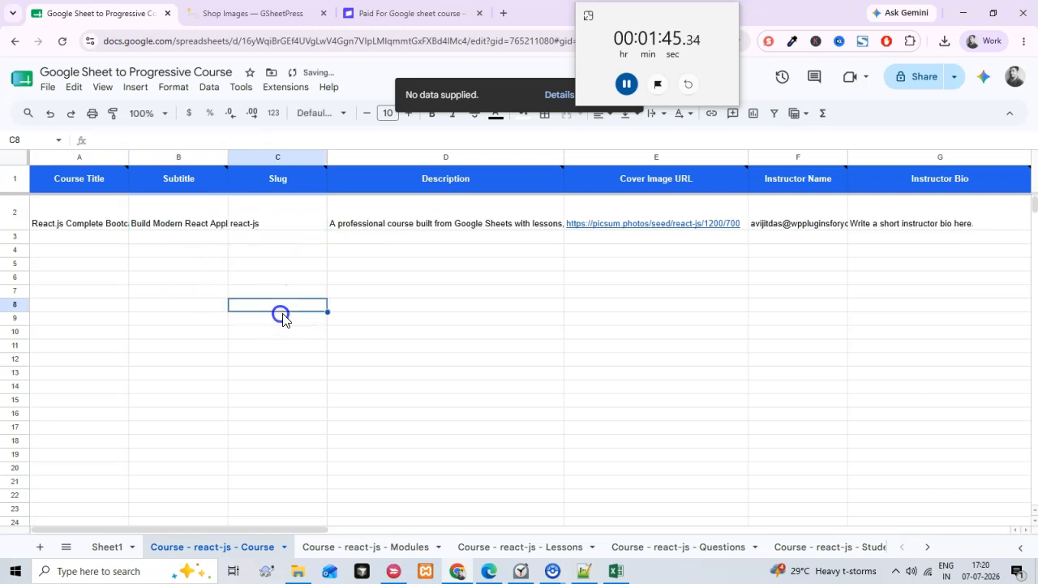
- Replace the description in D2 of the Google course sheet with the "Learn React.js from the ground up" text from the Excel workbook's Lesson sheet
key(alt+Tab)
click(500, 505)
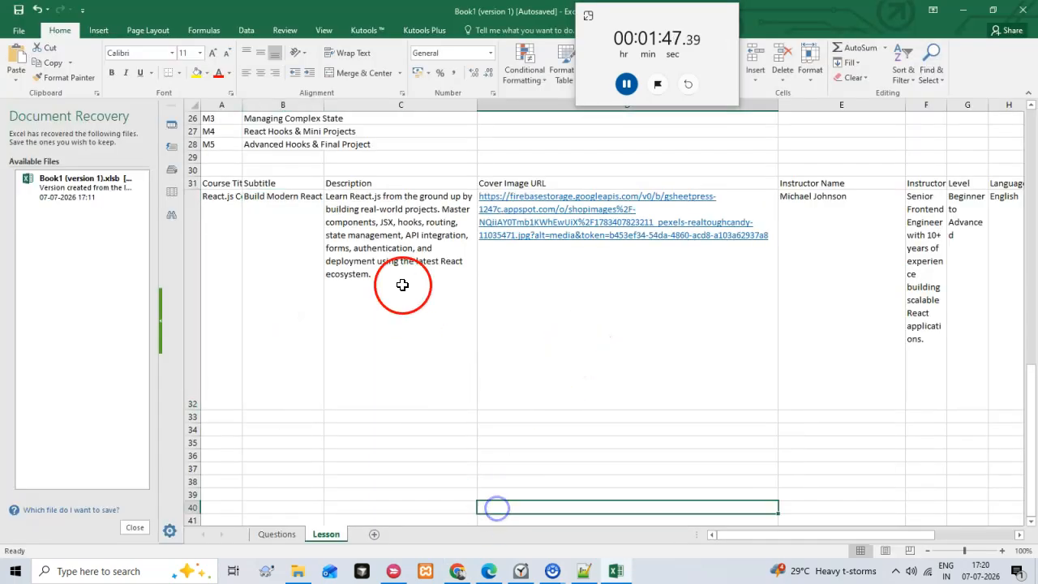
click(398, 259)
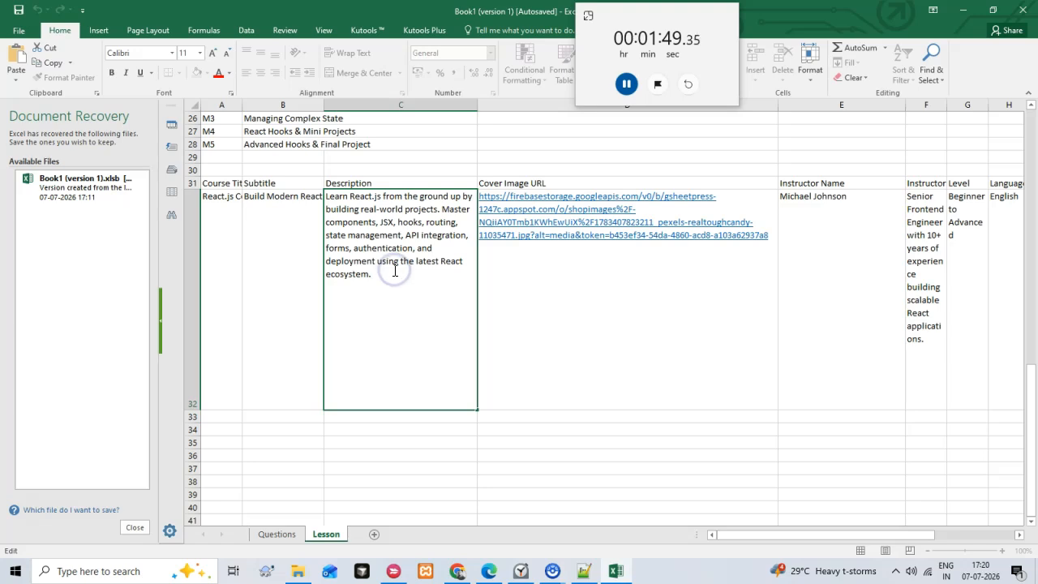
drag(330, 200, 378, 294)
key(ctrl+c)
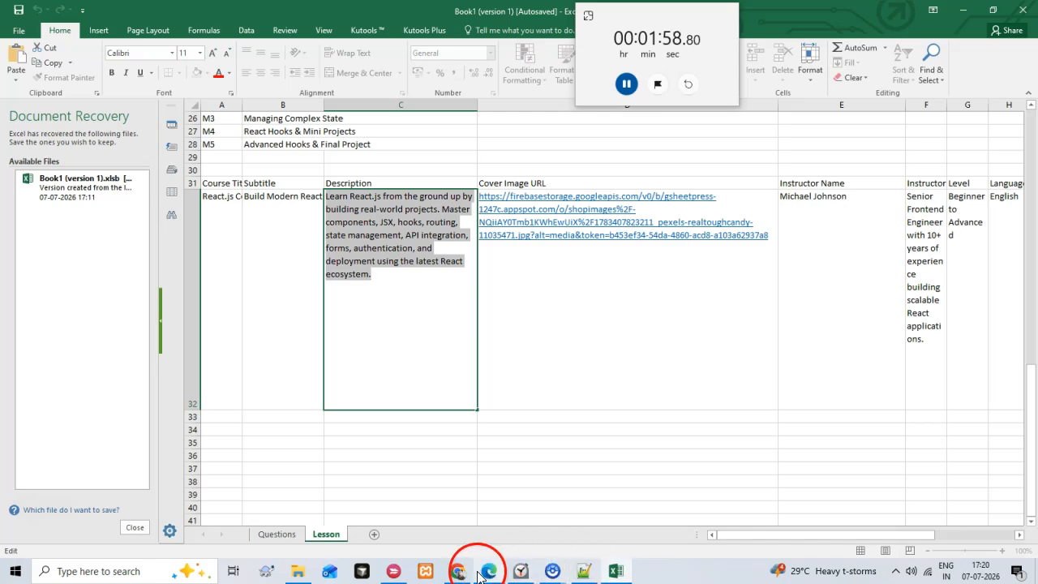
click(452, 573)
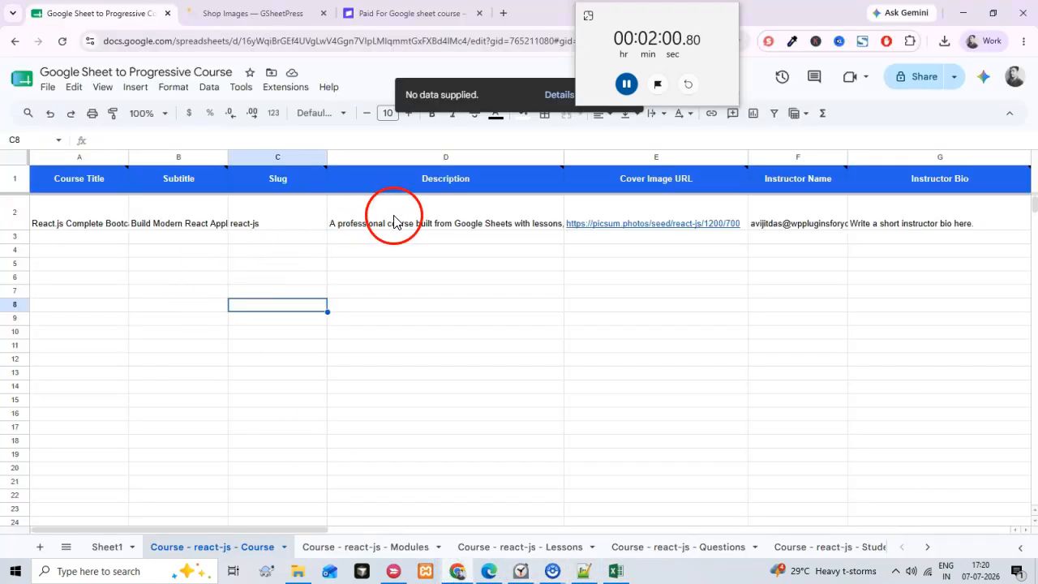
double_click(394, 221)
key(ctrl+a)
key(ctrl+v)
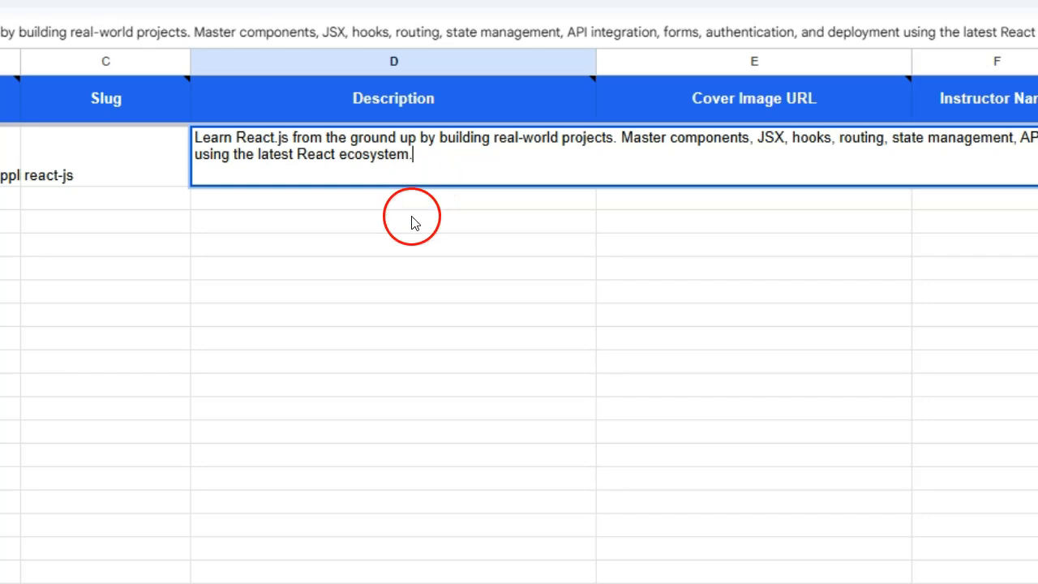
key(Return)
click(494, 169)
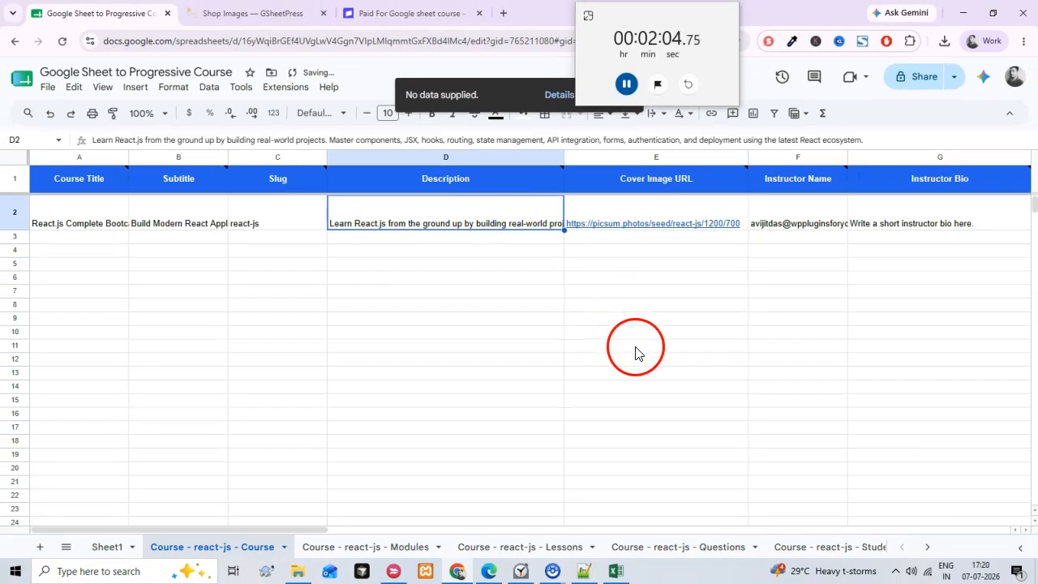
- Copy the URL of the React logo image from the GSheetPress Shop Images page and set it as the Cover Image URL in E2
key(alt+Tab)
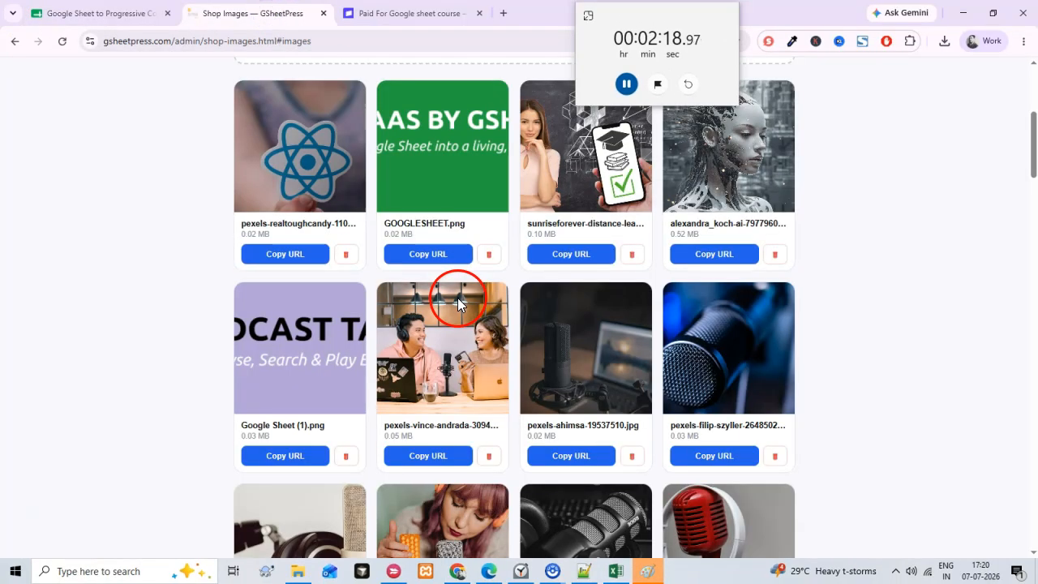
click(308, 257)
click(125, 19)
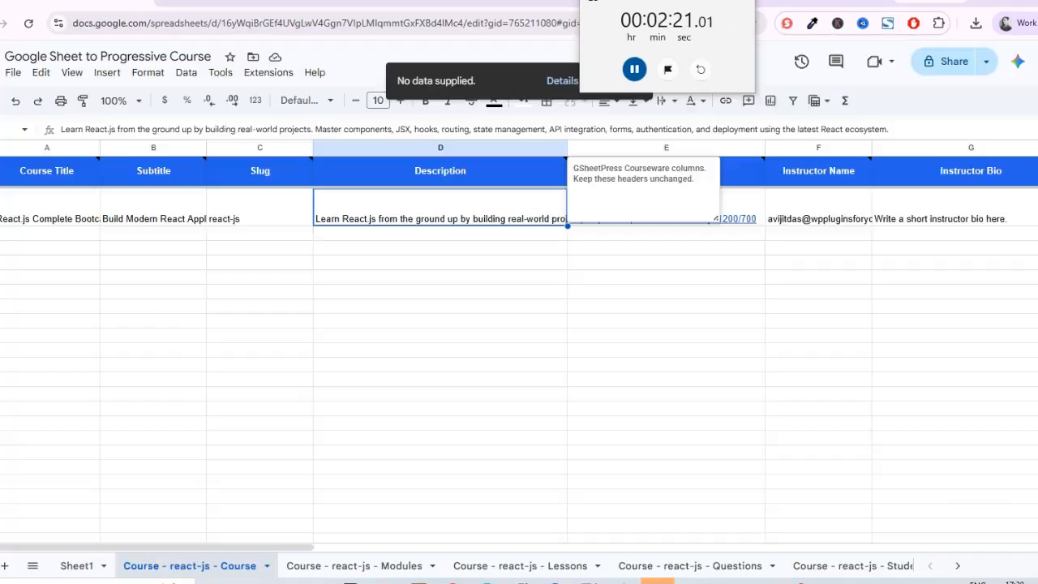
click(711, 269)
double_click(744, 176)
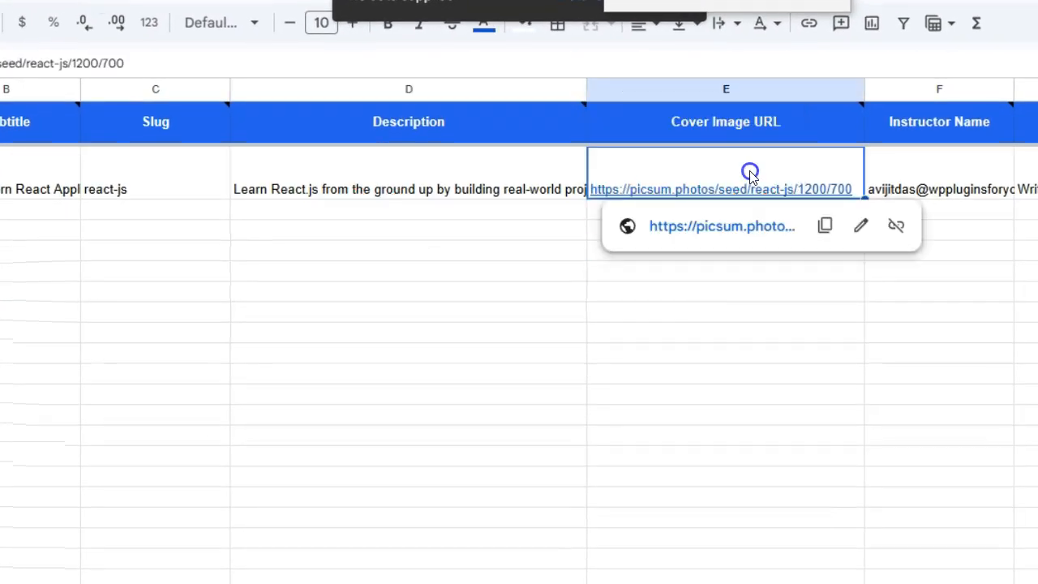
key(ctrl+a)
key(ctrl+v)
click(744, 380)
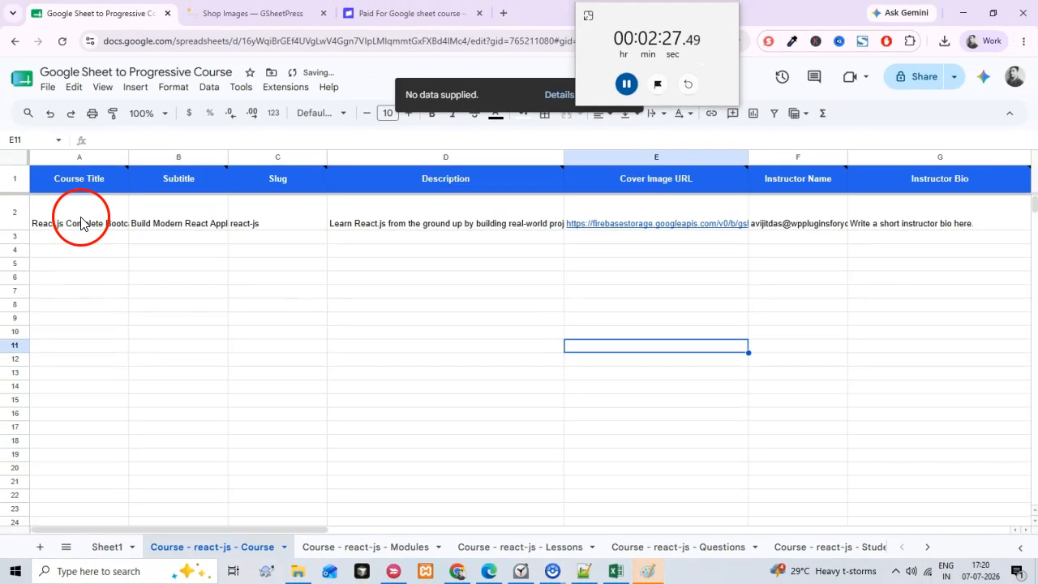
- Wrap the text of the course details row A2:S2 in the Google course sheet
drag(81, 225, 1034, 231)
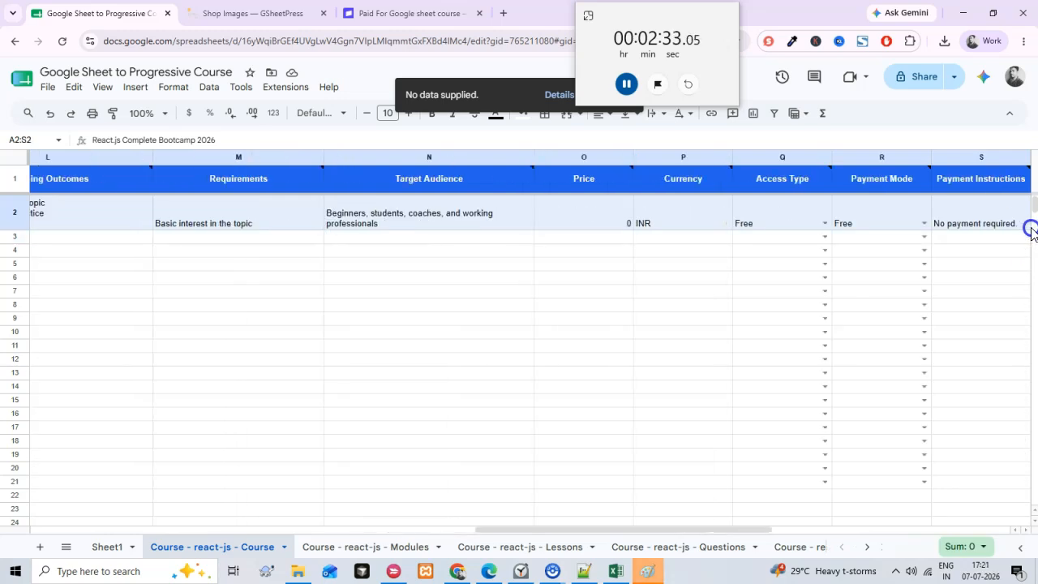
click(664, 114)
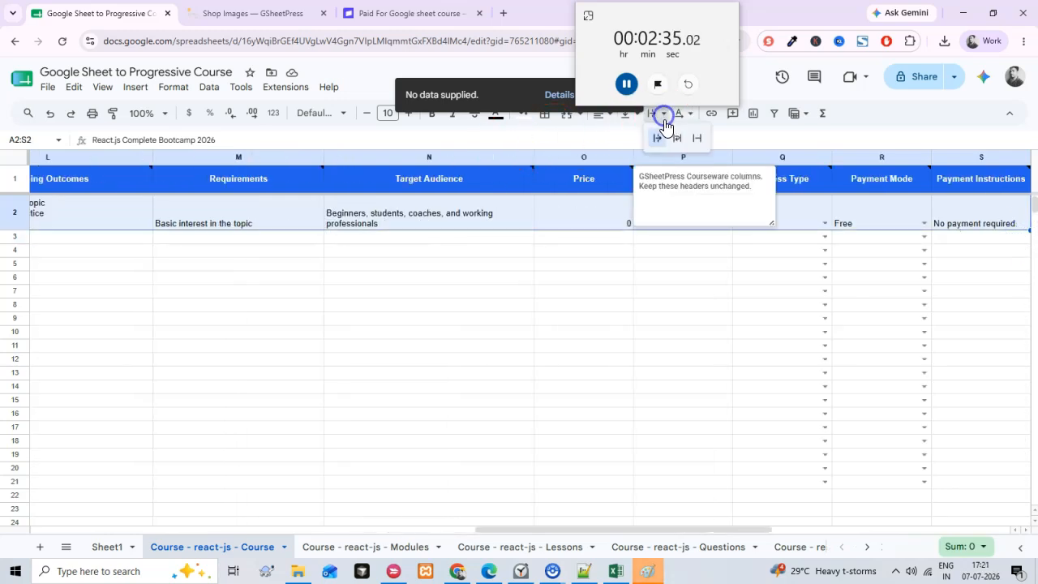
click(679, 144)
drag(513, 531, 198, 523)
- Copy the instructor's name from the Excel workbook's Lesson sheet into F2 of the Google course sheet, replacing the existing entry
click(616, 572)
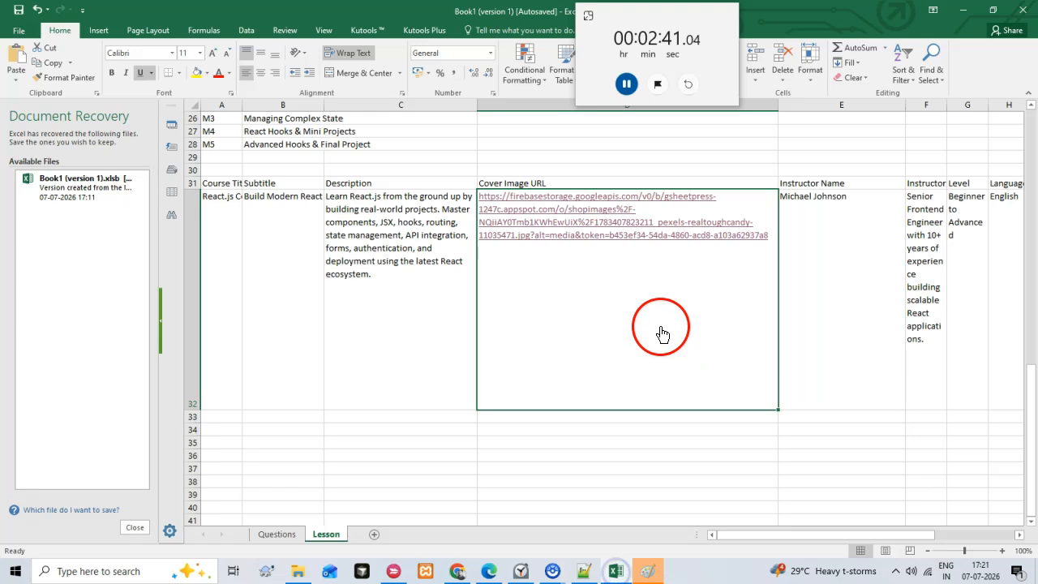
click(857, 251)
double_click(849, 198)
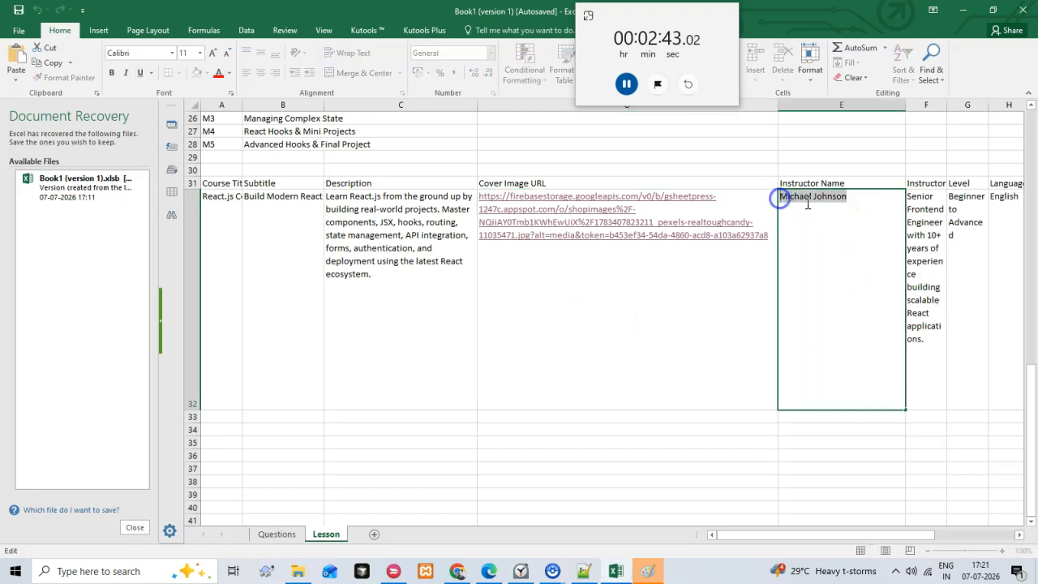
key(alt+Tab)
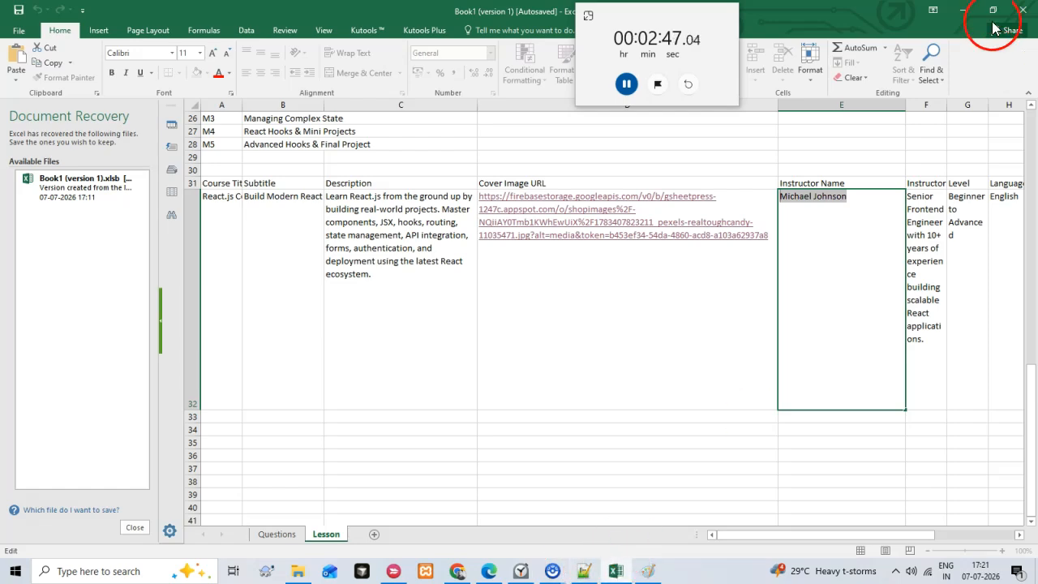
click(968, 13)
click(952, 38)
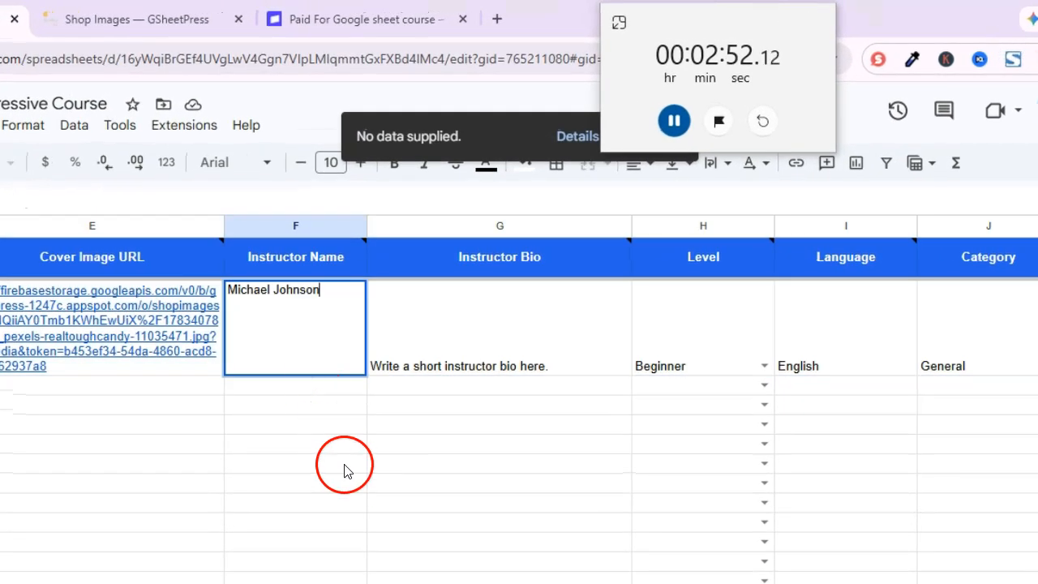
click(346, 482)
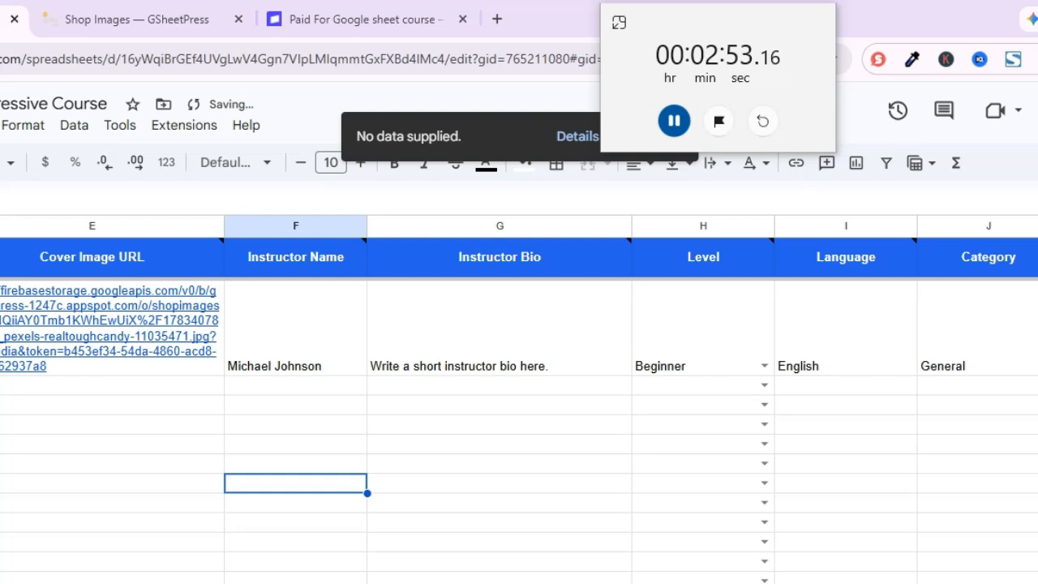
- Replace the instructor bio in G2 of the Google course sheet with the "Senior Frontend Engineer with 10+ years" text from the Excel Lesson sheet
key(alt+Tab)
click(914, 254)
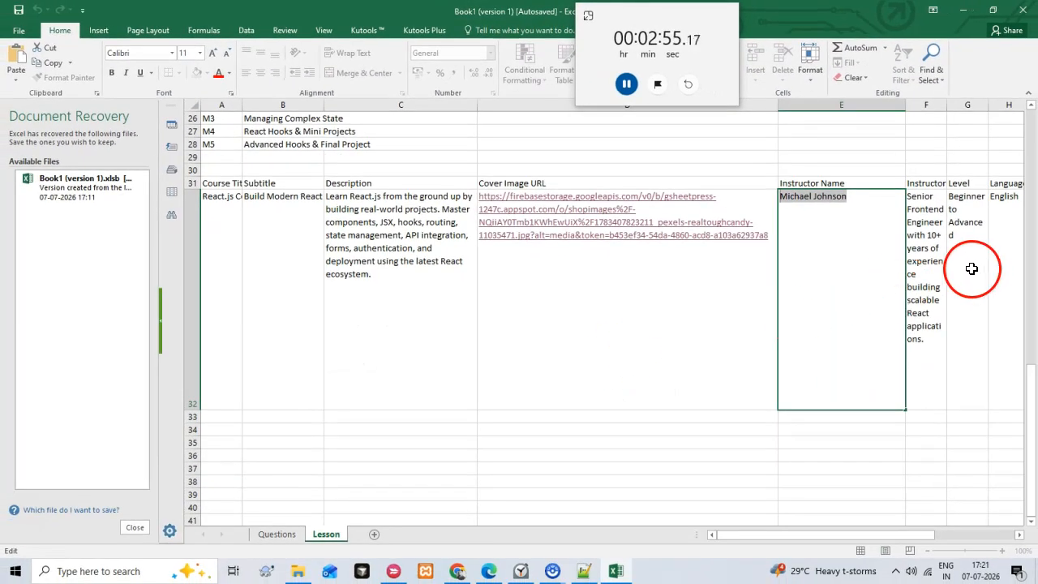
double_click(914, 253)
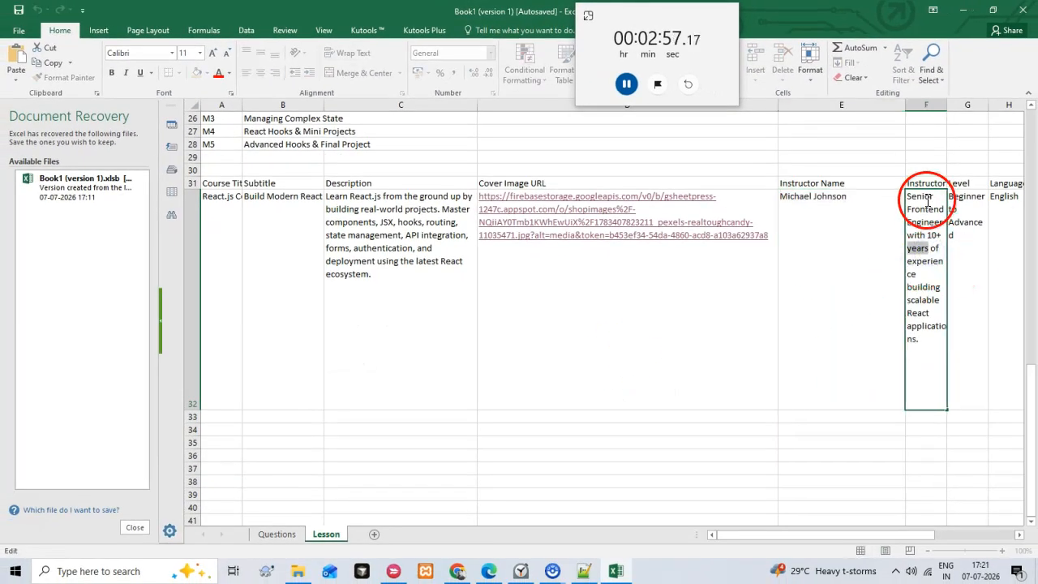
click(907, 251)
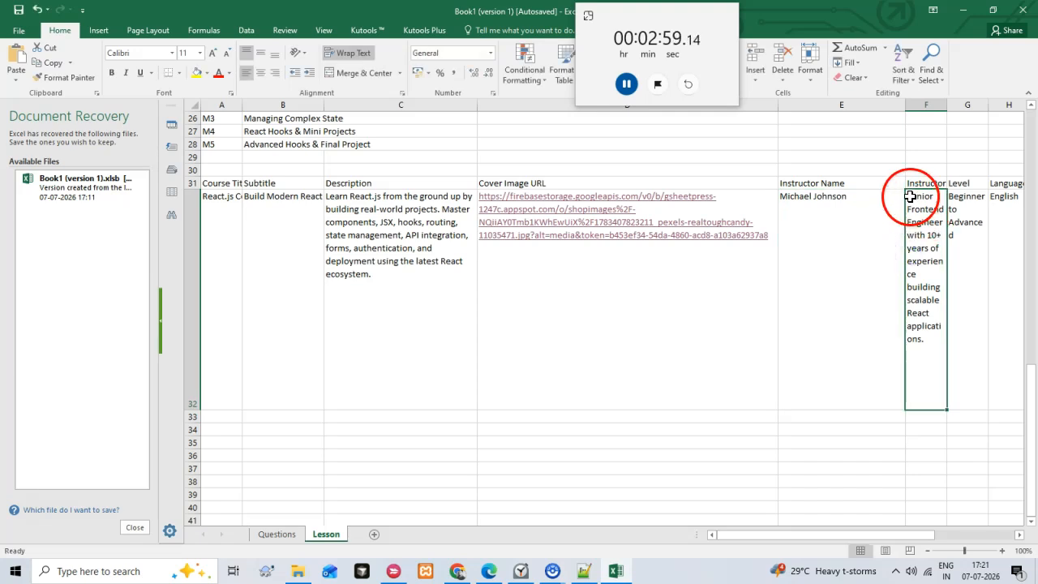
drag(911, 197, 926, 360)
key(ctrl+c)
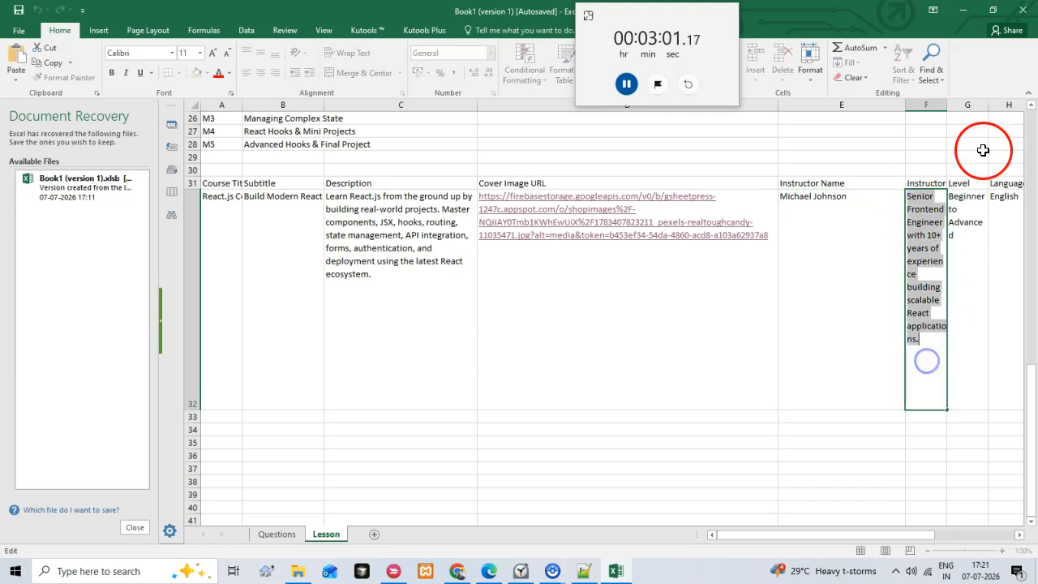
click(962, 9)
double_click(530, 237)
drag(535, 206, 398, 208)
key(ctrl+v)
click(486, 348)
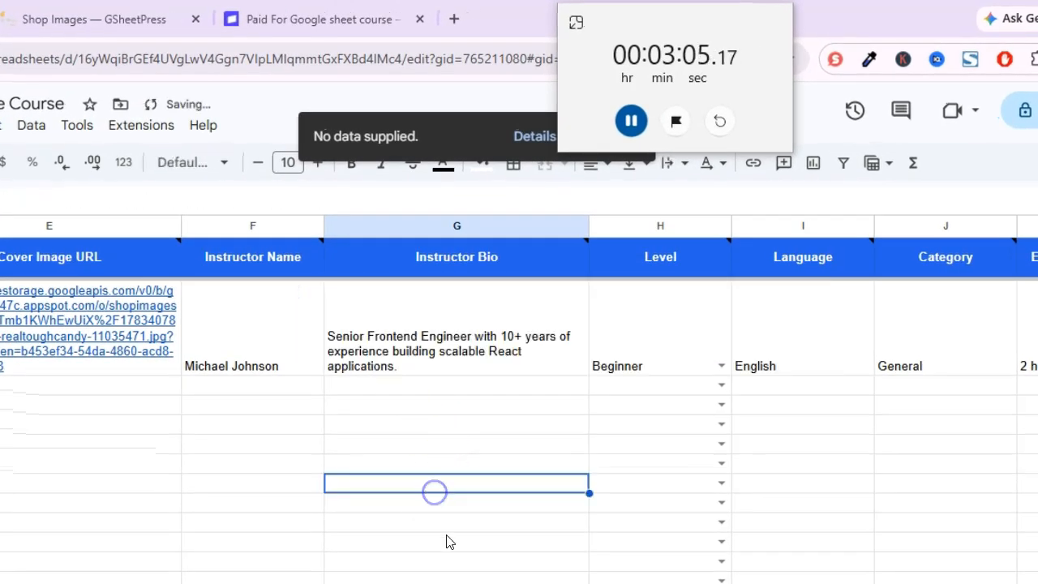
- Set the course Level in H2 to Advanced and the Category in J2 to "Web Development"
click(712, 367)
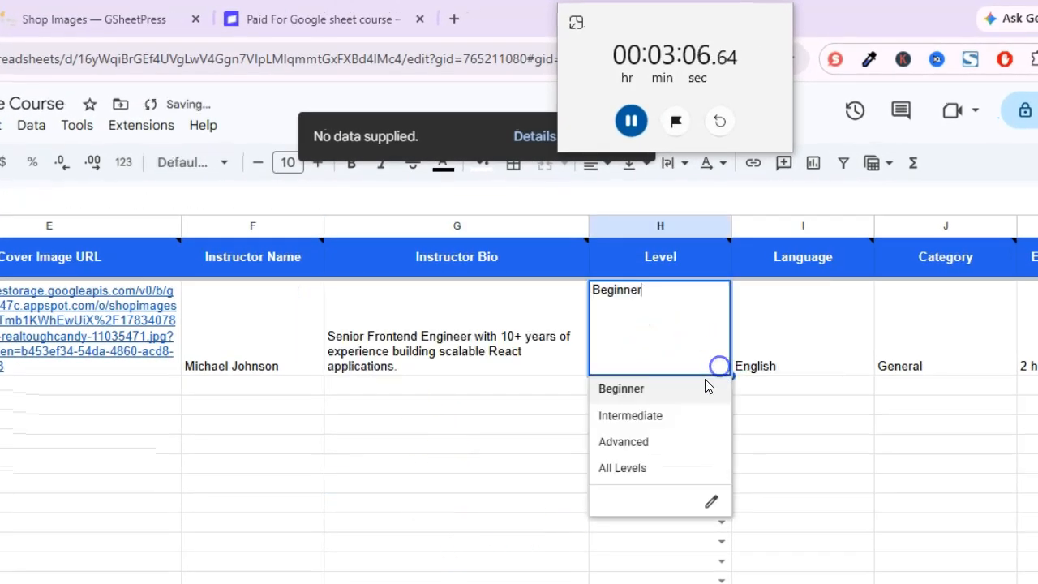
click(656, 446)
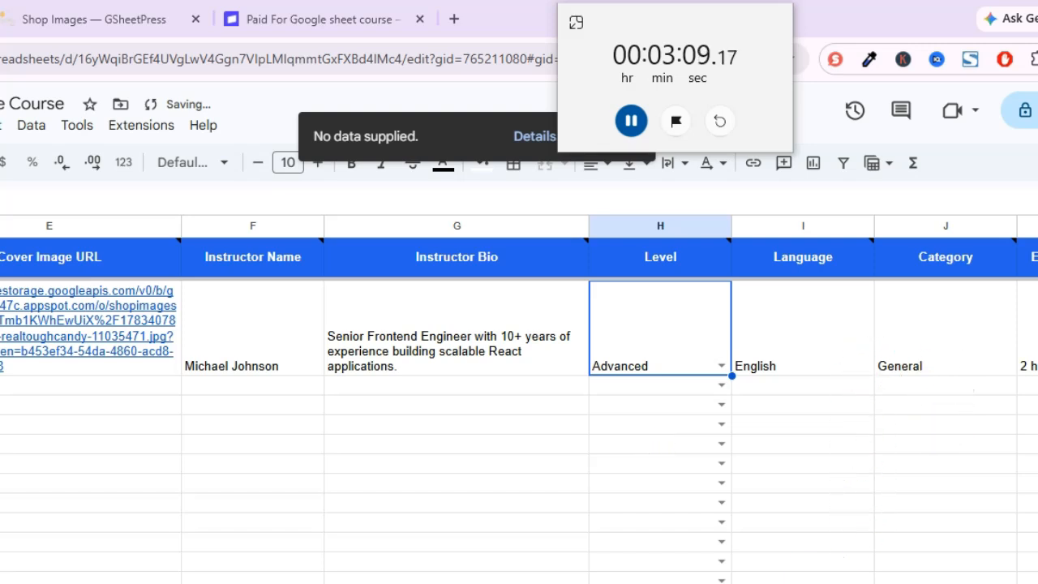
scroll(505, 341, right, 6)
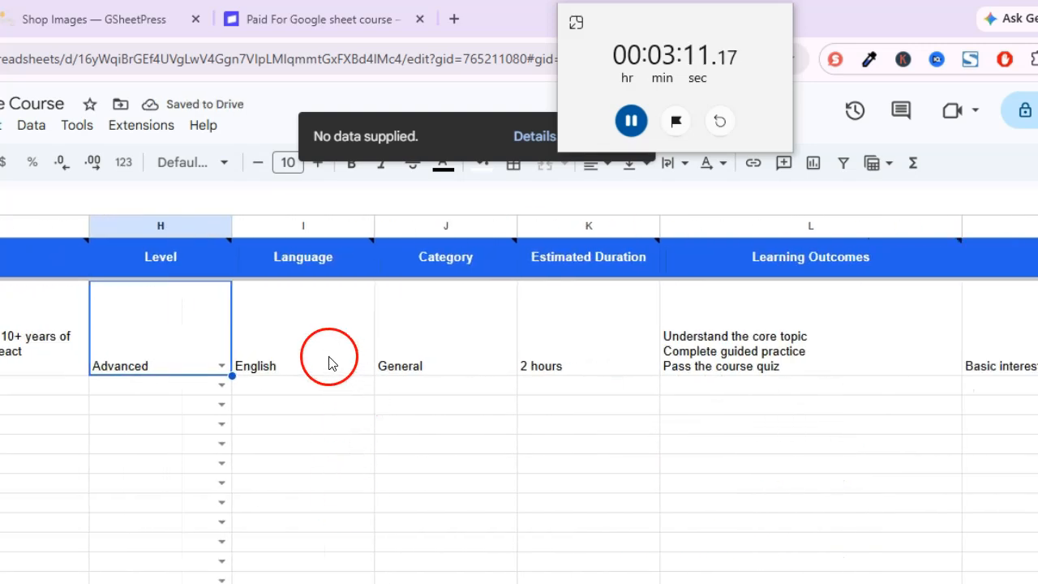
double_click(329, 361)
double_click(492, 346)
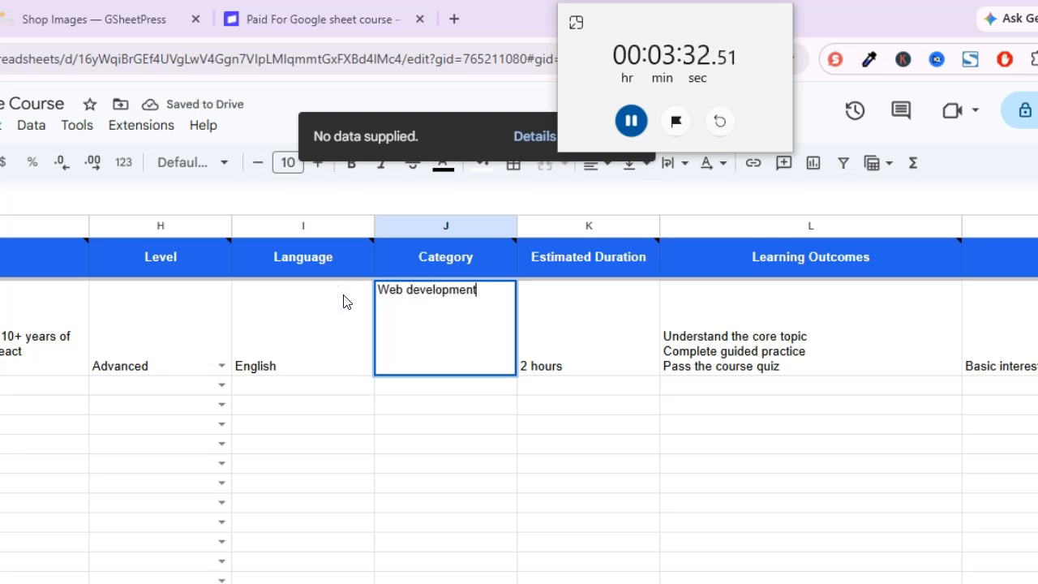
text(D)
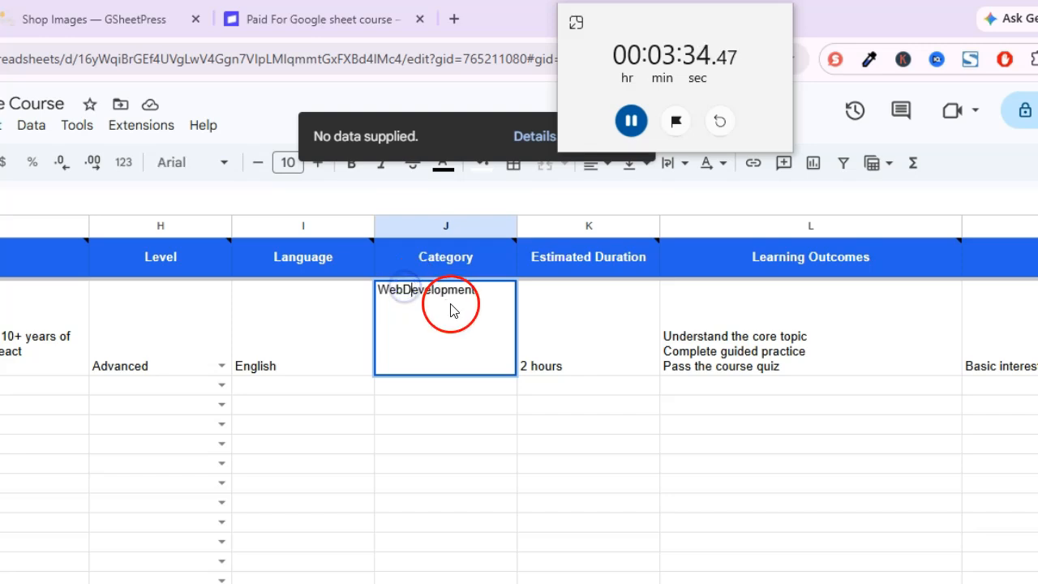
- Set the Estimated Duration in K2 to 35 hours
double_click(540, 372)
click(524, 290)
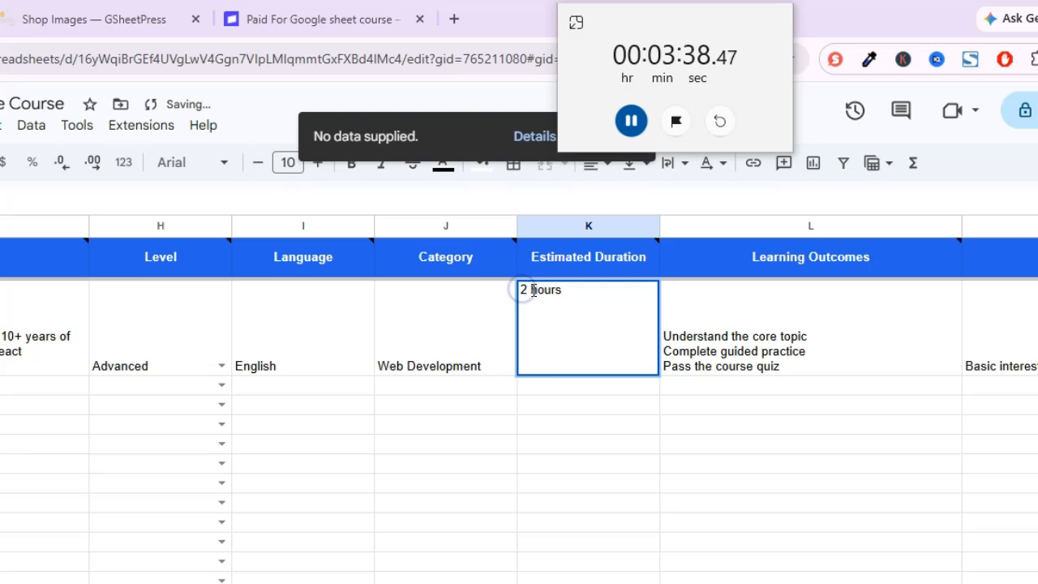
text(35)
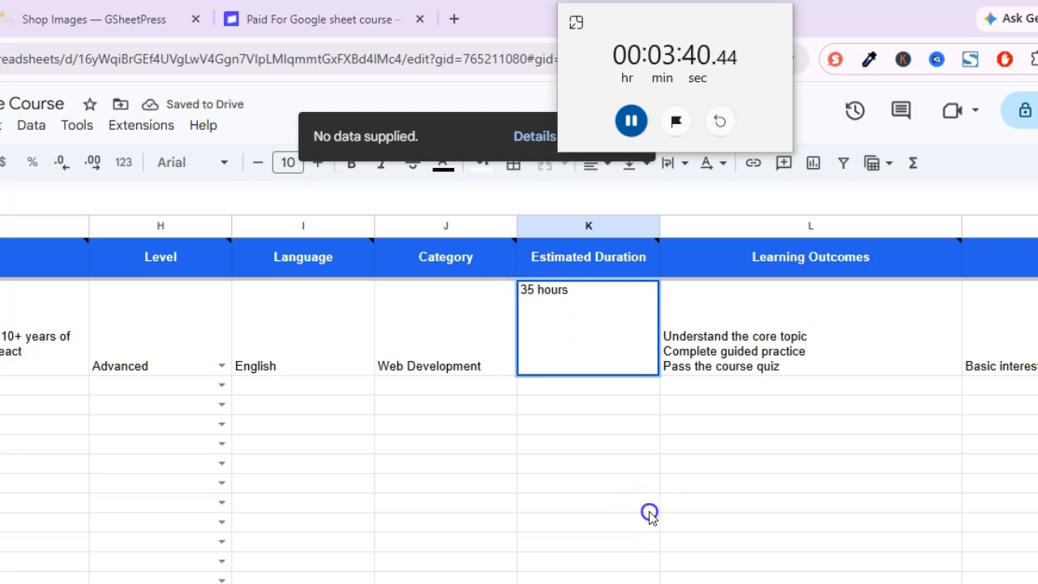
- Replace the Learning Outcomes in L2 of the Google course sheet with the "Build React apps; Understand JSX" list from the Excel Lesson sheet
click(870, 370)
key(alt+Tab)
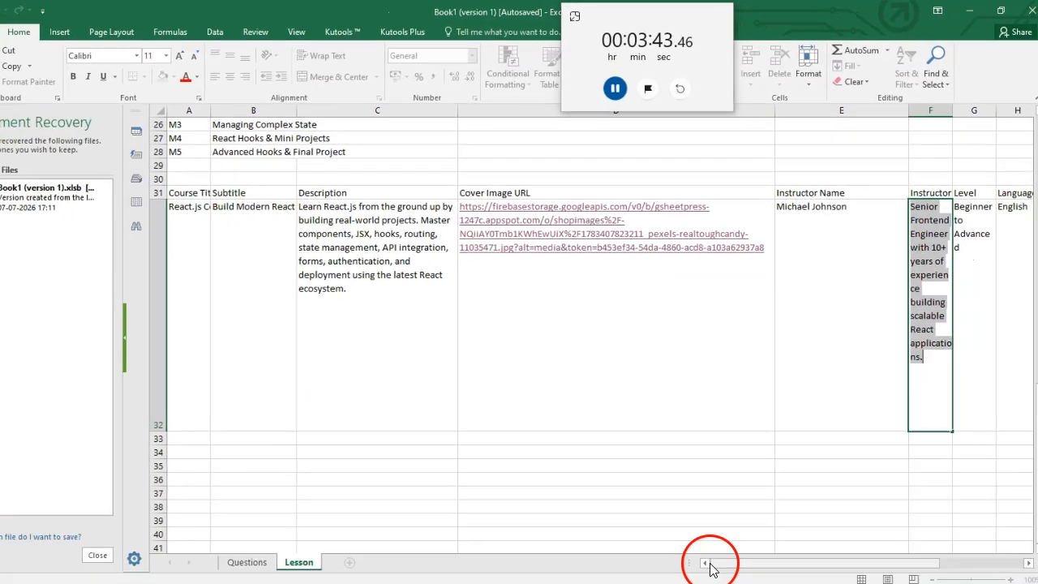
drag(734, 553, 875, 555)
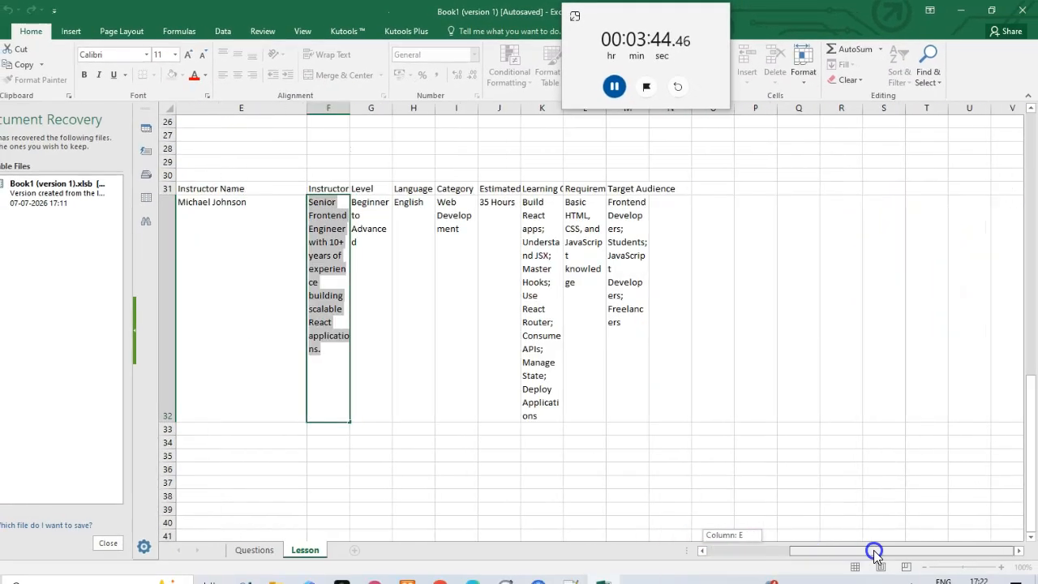
click(369, 254)
click(422, 233)
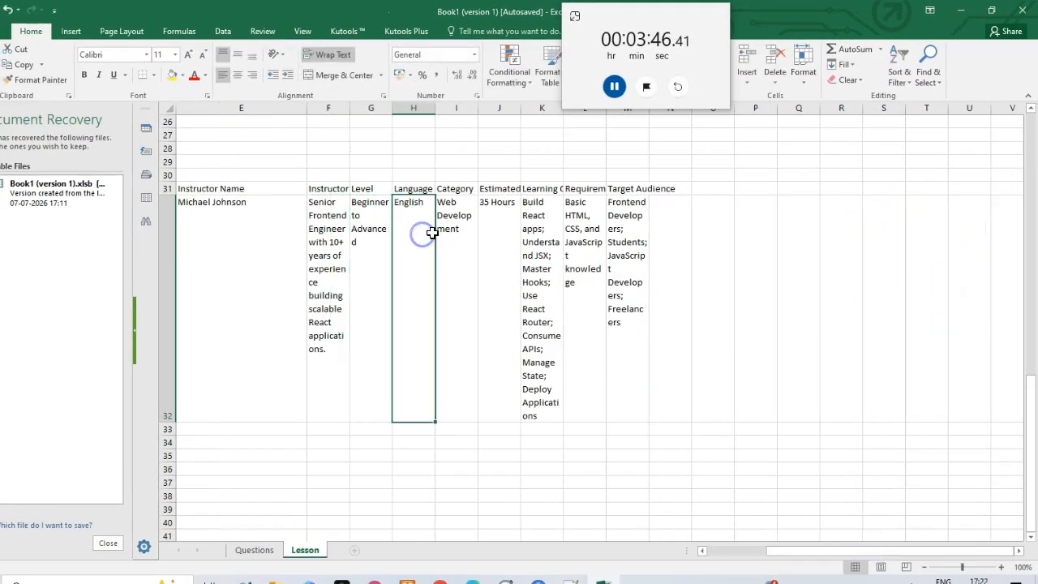
click(452, 232)
click(531, 228)
double_click(554, 309)
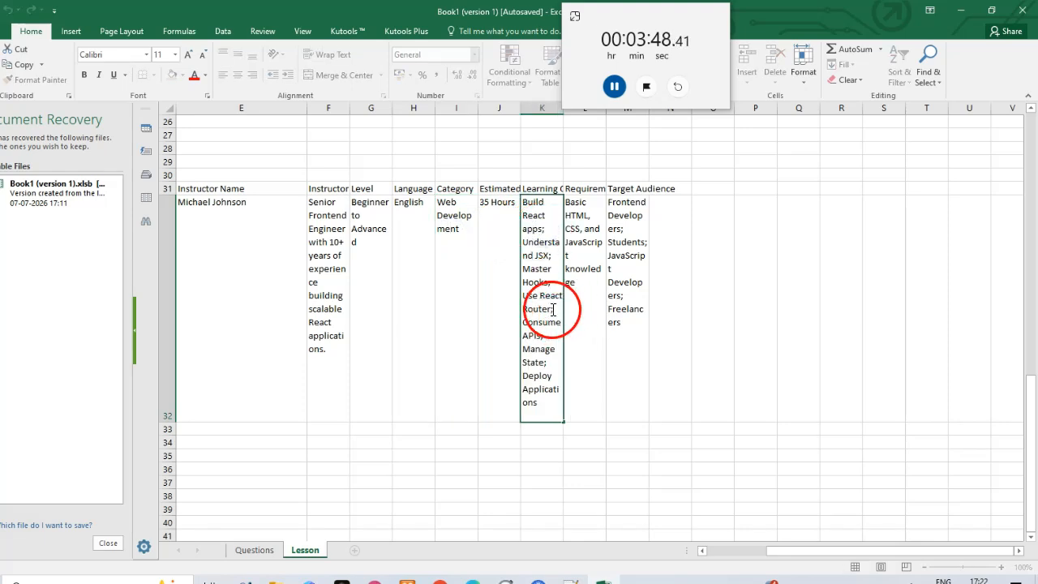
drag(524, 205, 560, 413)
key(ctrl+c)
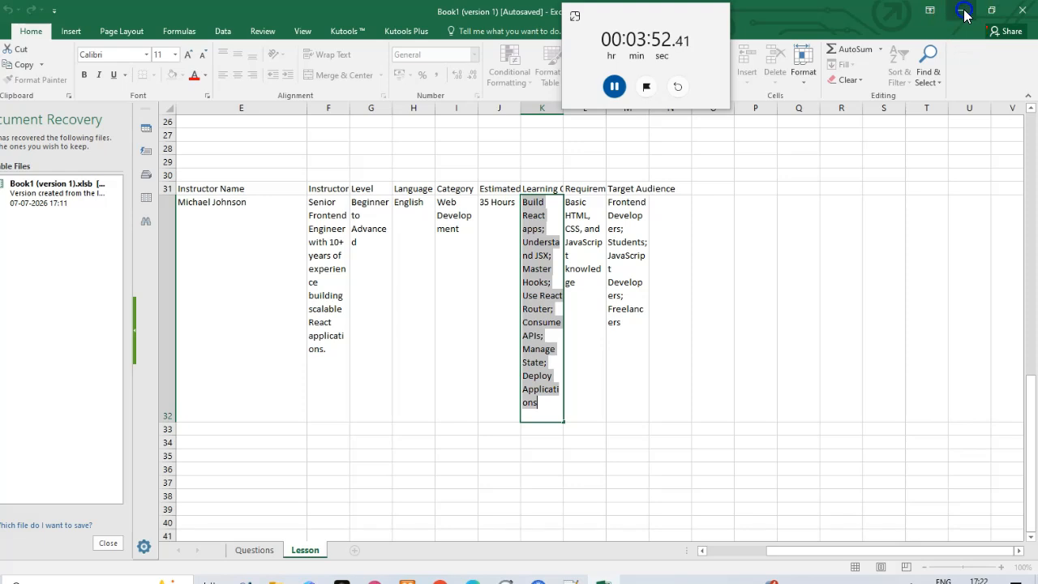
click(964, 15)
double_click(771, 248)
drag(753, 232, 653, 223)
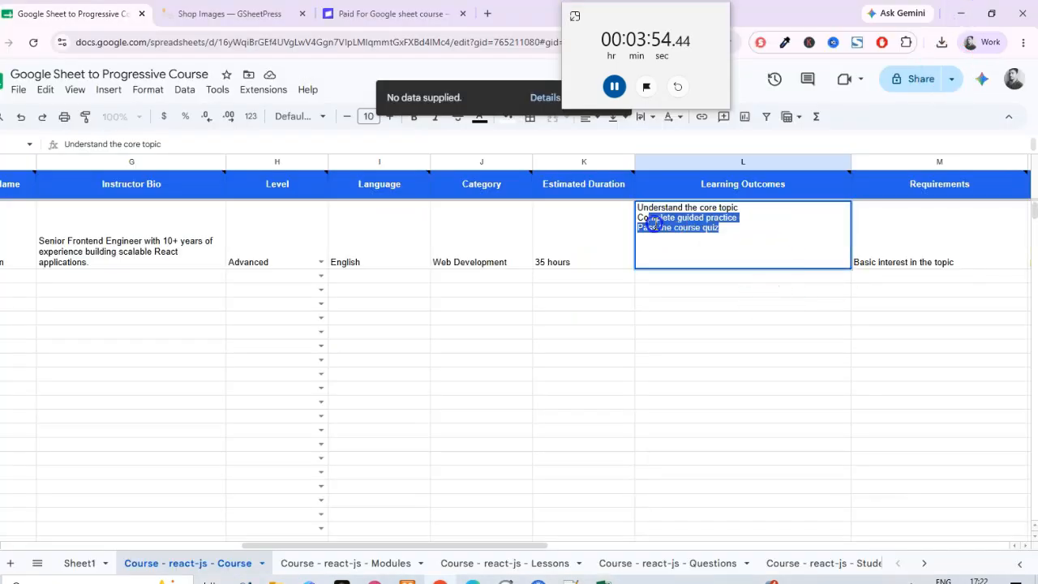
key(ctrl+v)
click(715, 359)
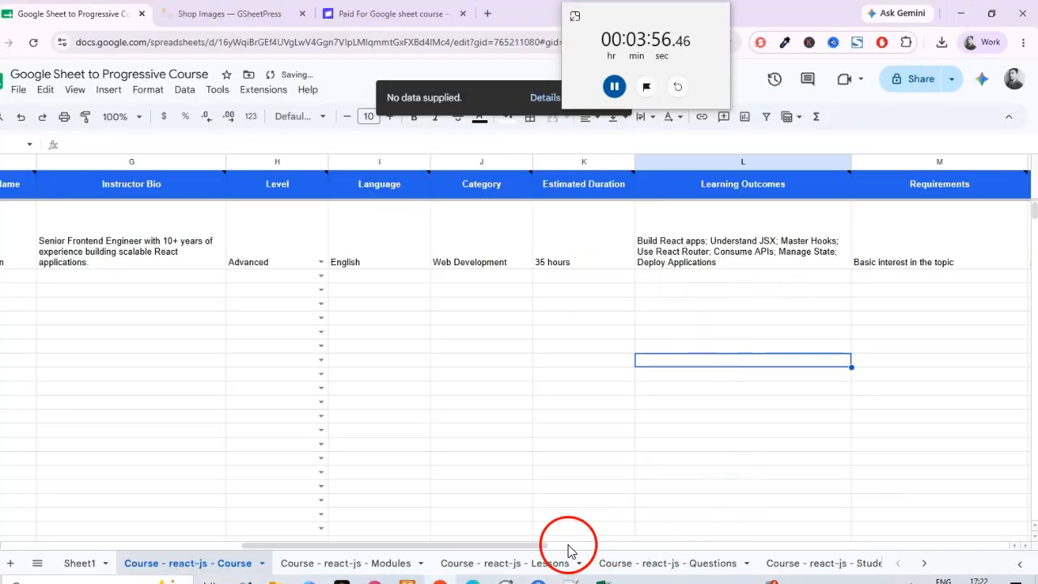
- Copy the requirements "Basic HTML, CSS, and JavaScript knowledge" from the Excel Lesson sheet into M2 of the Google course sheet, replacing the placeholder
drag(493, 551, 699, 548)
click(288, 268)
click(604, 578)
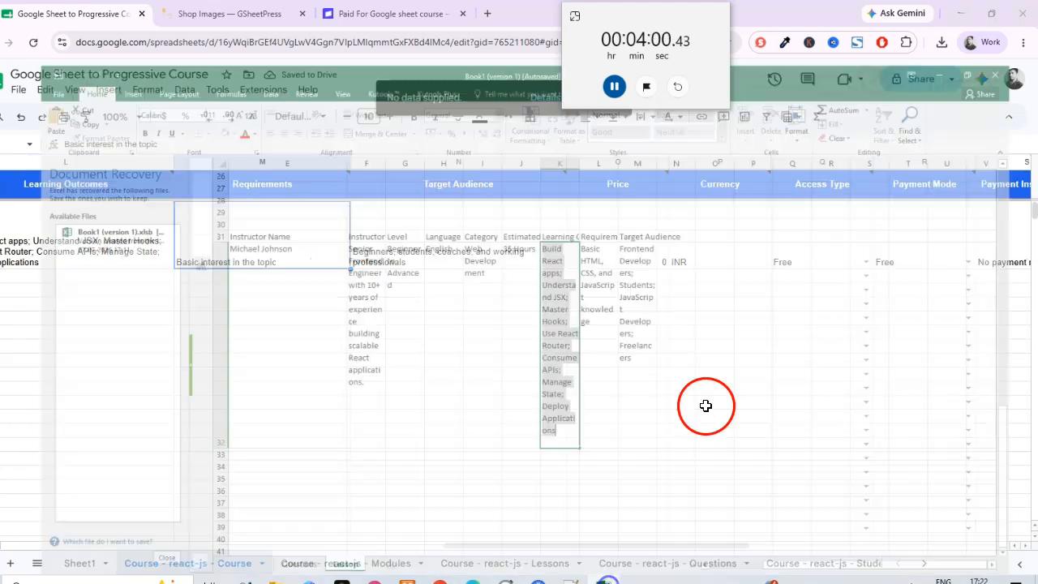
click(589, 242)
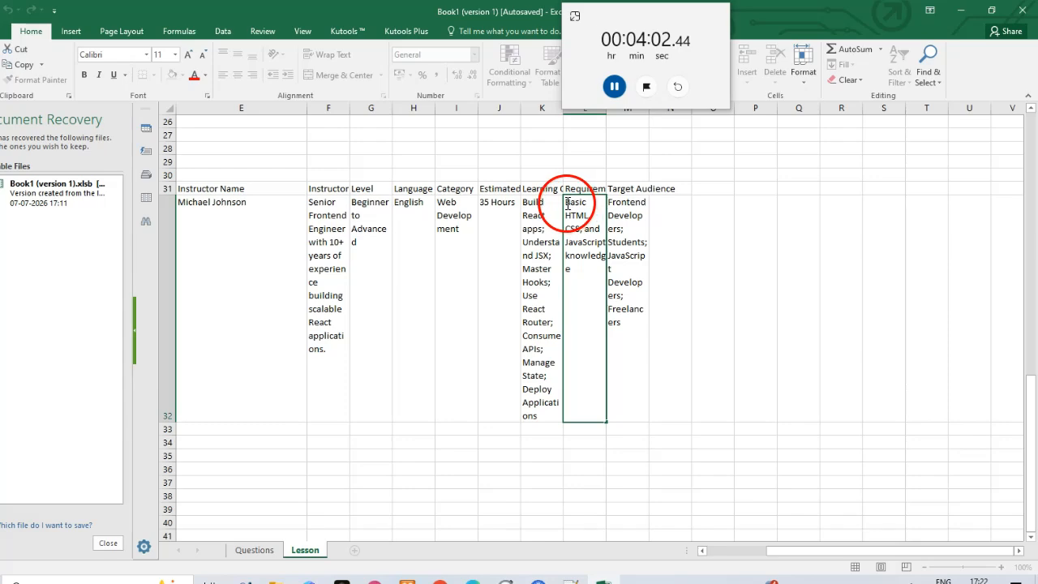
drag(568, 202, 576, 291)
key(ctrl+c)
click(964, 11)
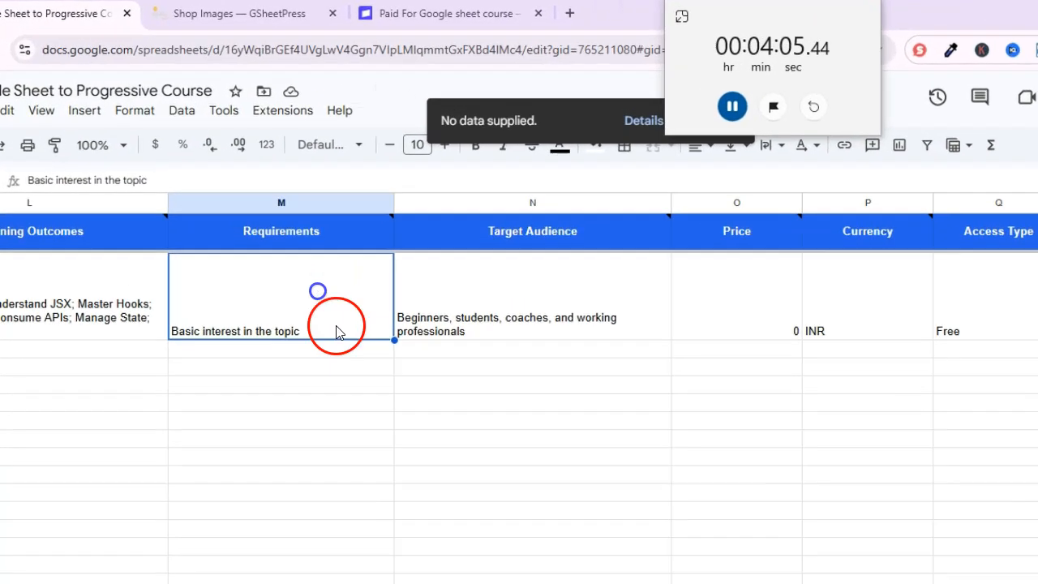
click(291, 254)
double_click(354, 408)
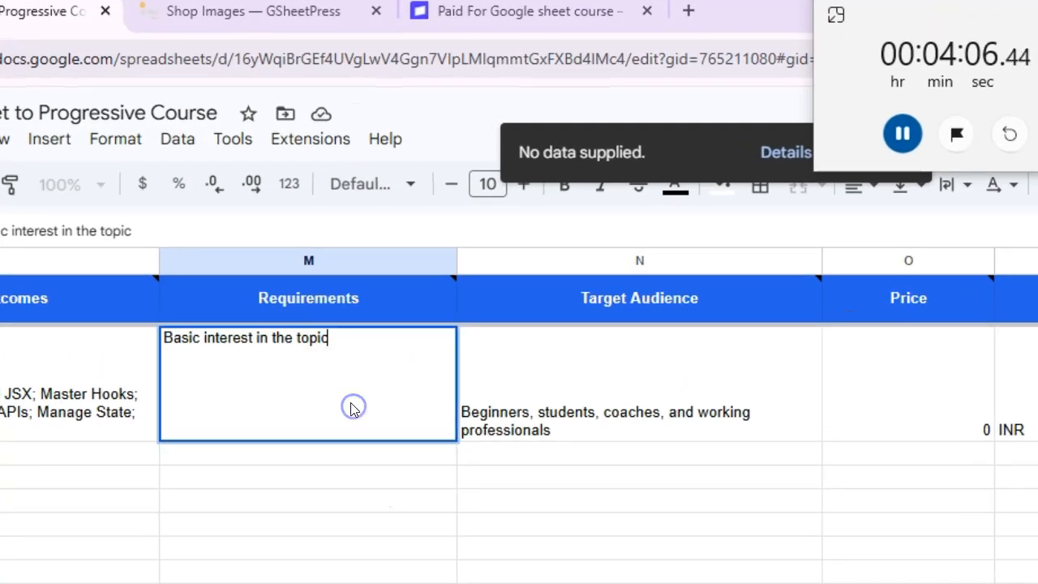
drag(347, 337, 167, 336)
key(ctrl+v)
click(345, 568)
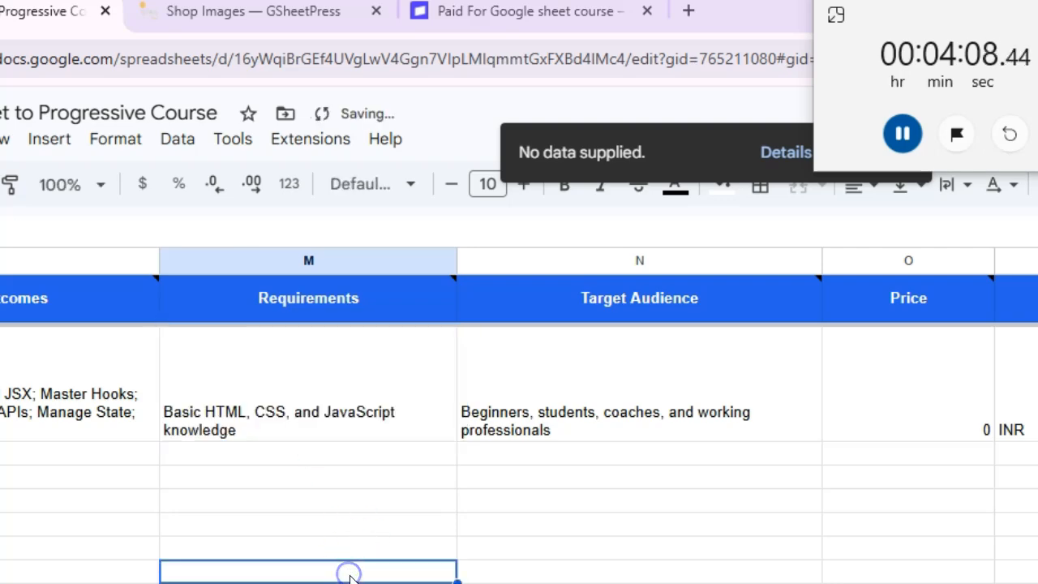
- Replace the Target Audience in N2 with "Frontend Developers; Students; JavaScript Developers; Freelancers" copied from the Excel Lesson sheet
key(Tab)
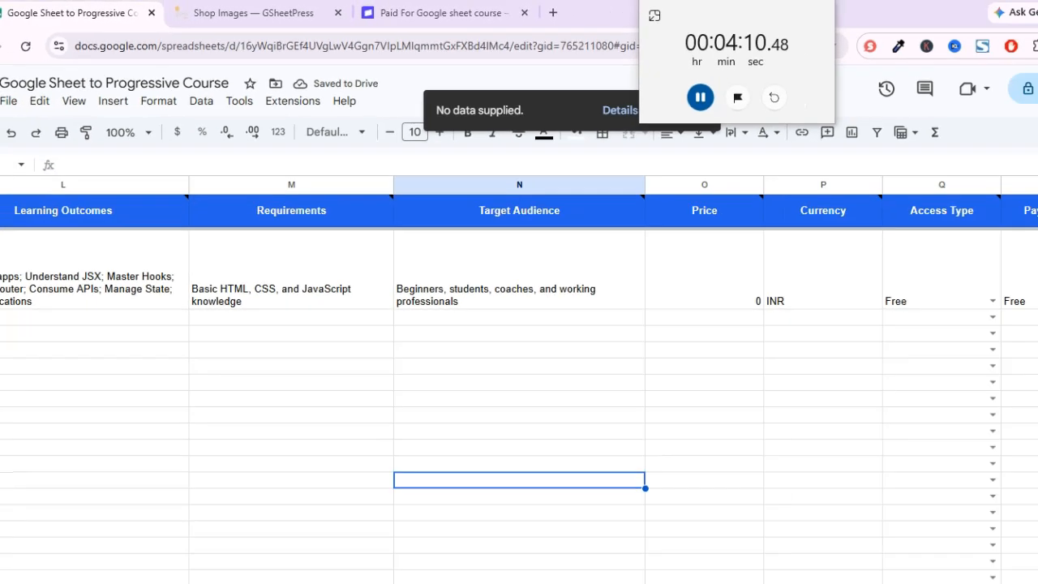
click(615, 571)
click(631, 283)
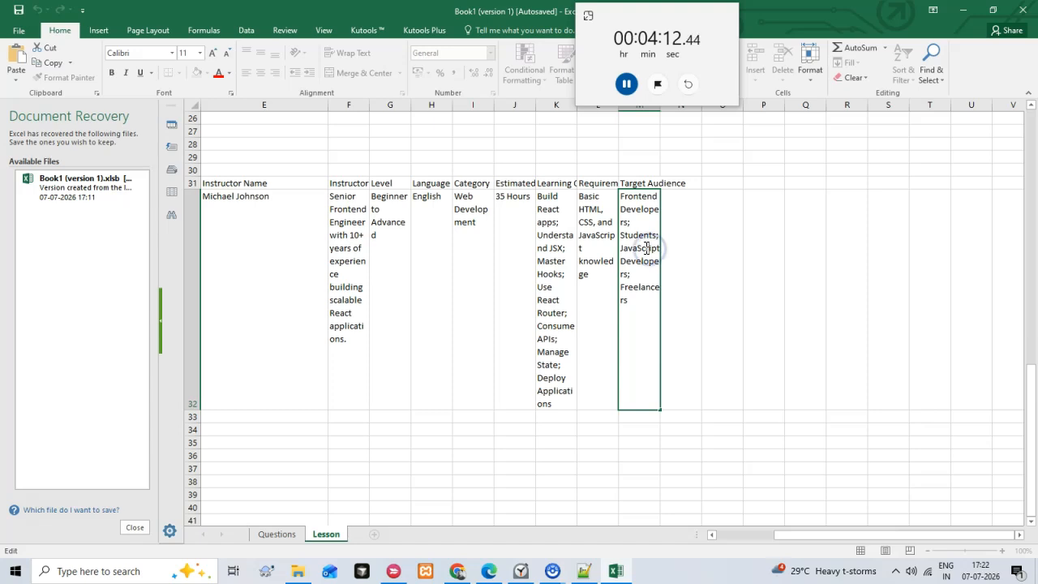
drag(623, 198, 633, 319)
key(ctrl+c)
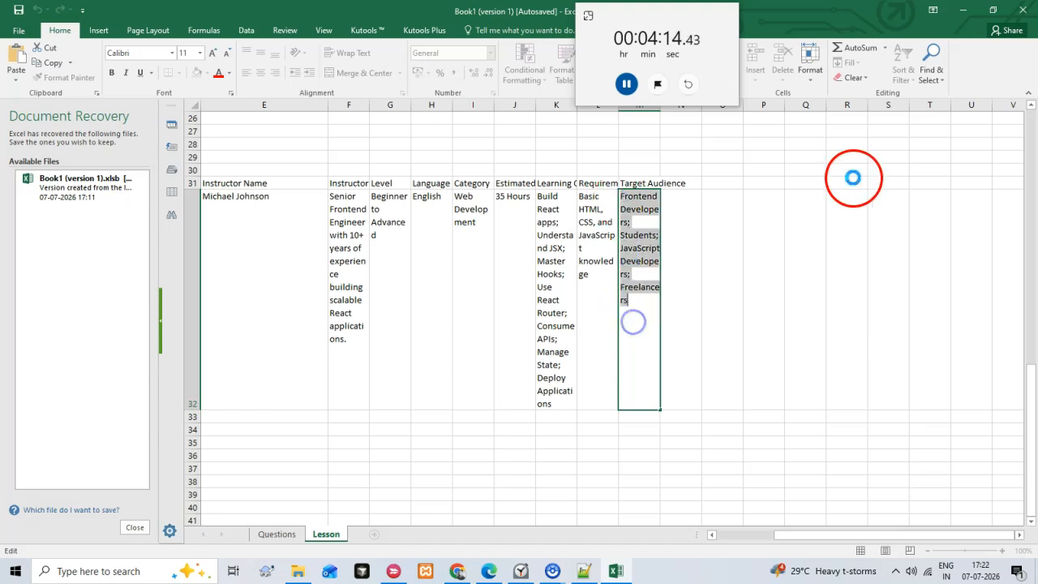
click(963, 9)
click(507, 245)
double_click(508, 245)
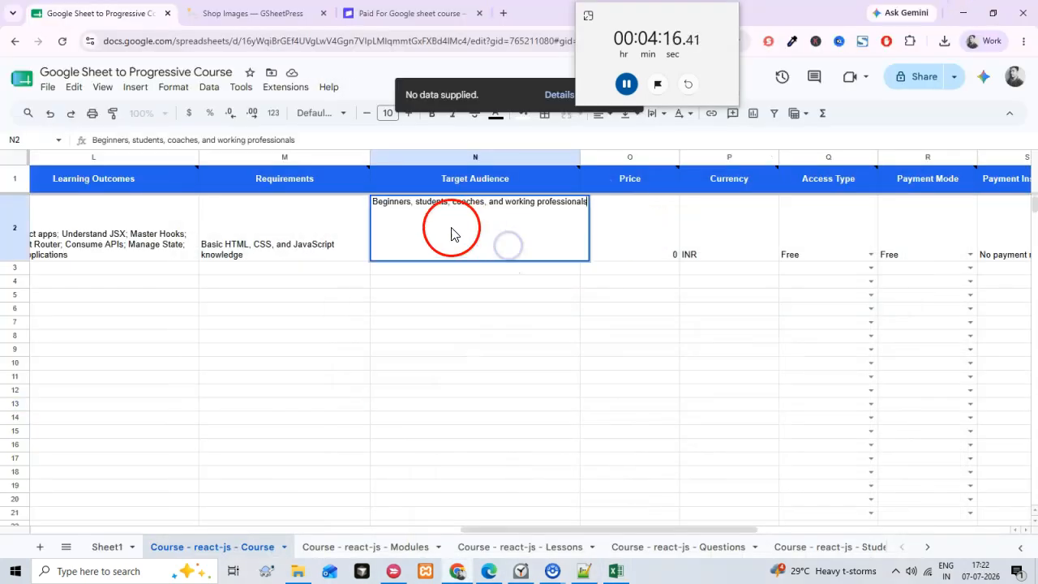
key(ctrl+a)
key(ctrl+v)
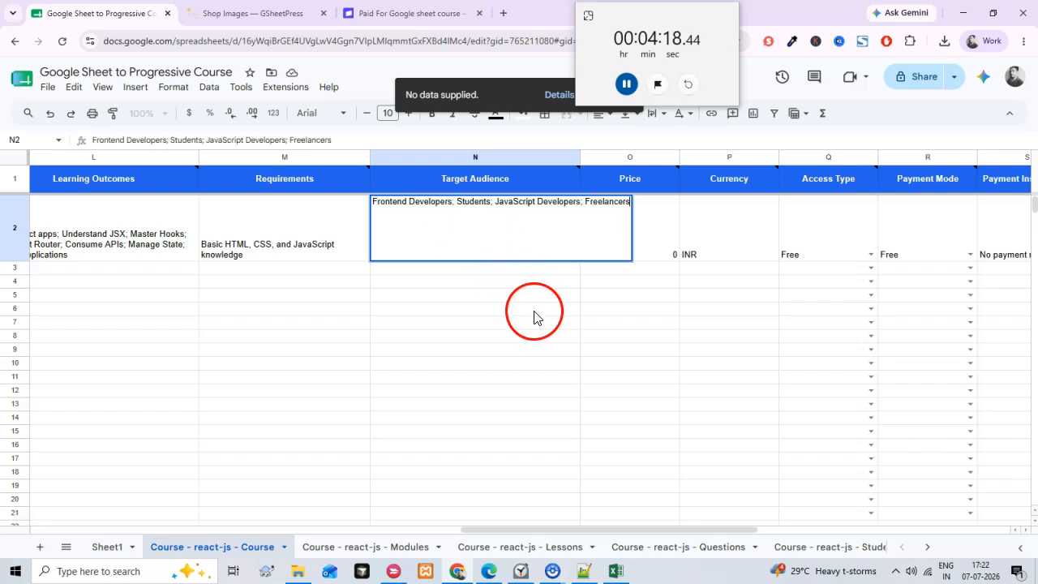
click(533, 317)
- Set the course Price in O2 to 149 and the Currency in P2 to USD
click(664, 241)
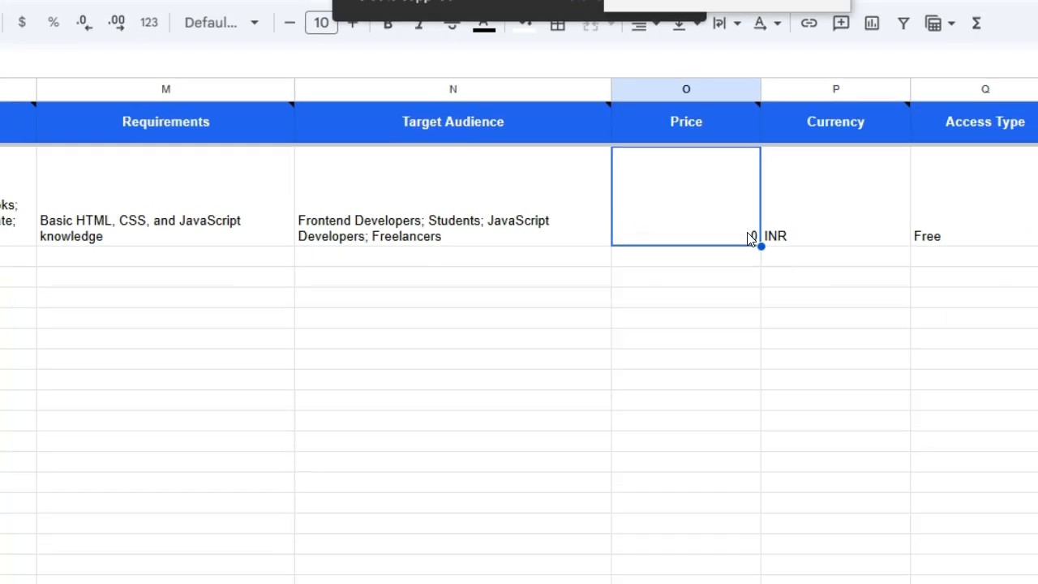
drag(597, 532, 596, 534)
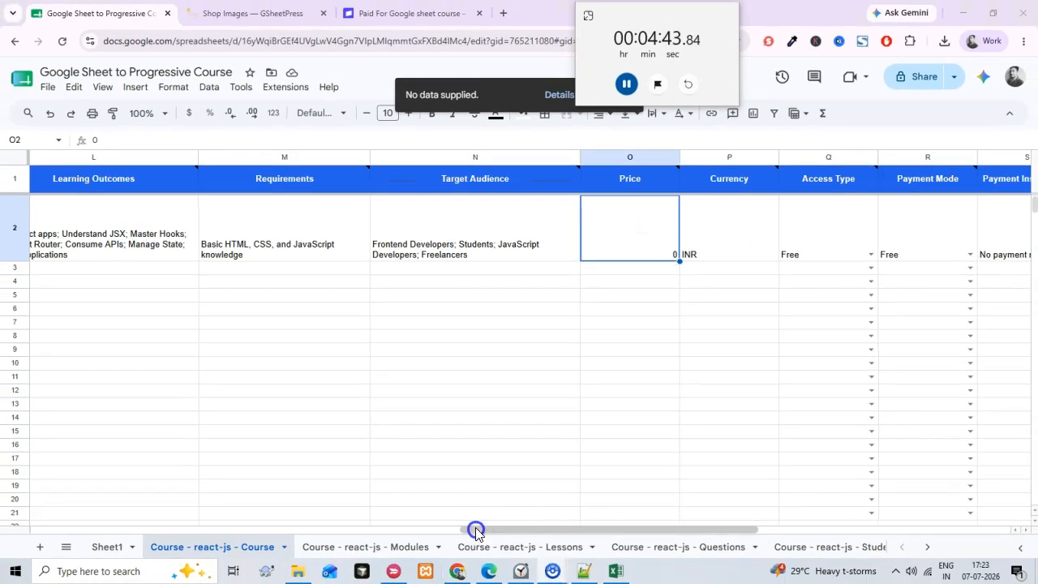
drag(467, 524, 341, 518)
drag(507, 530, 231, 511)
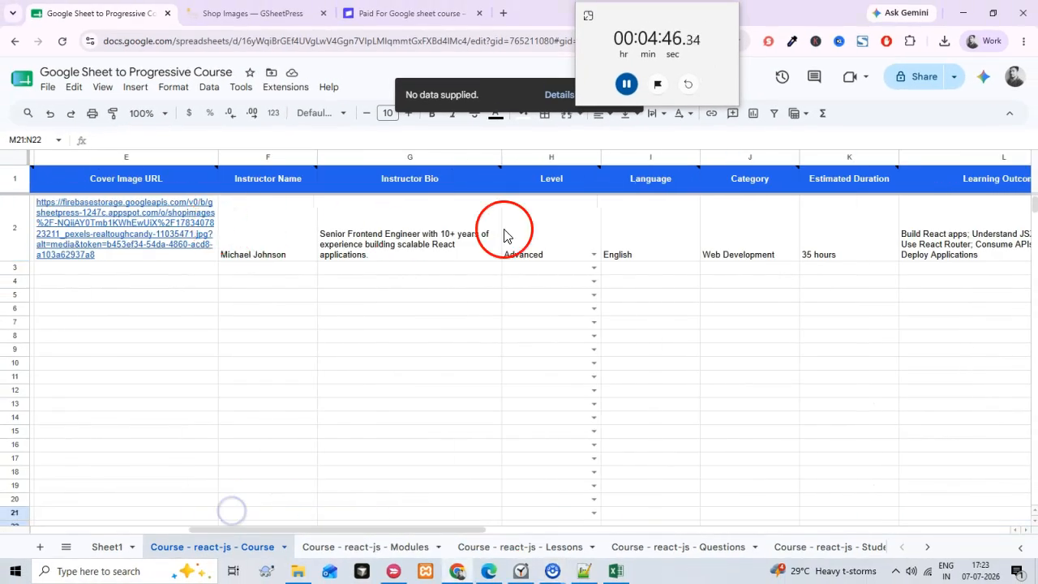
drag(381, 531, 761, 519)
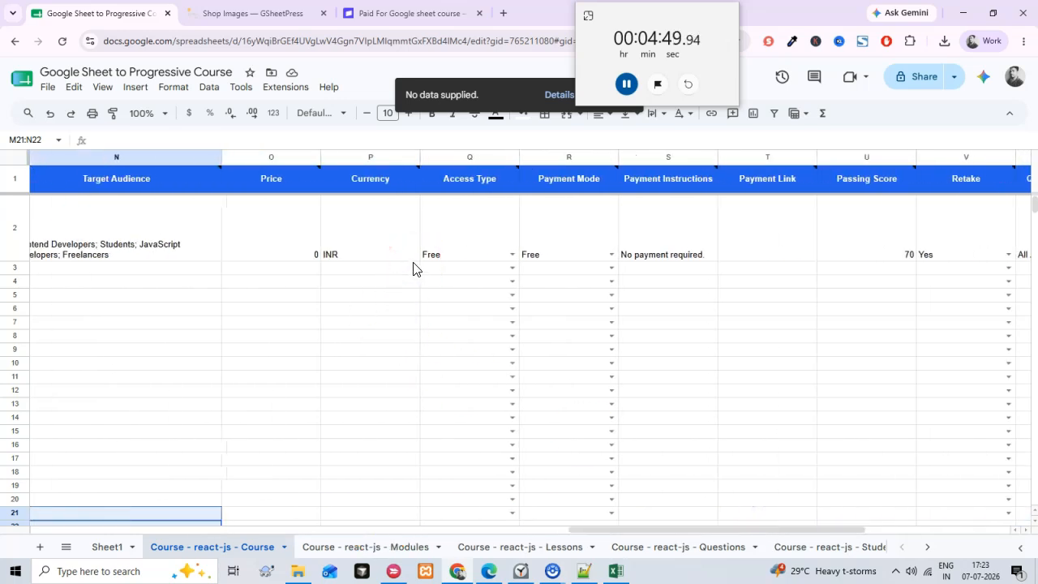
click(300, 245)
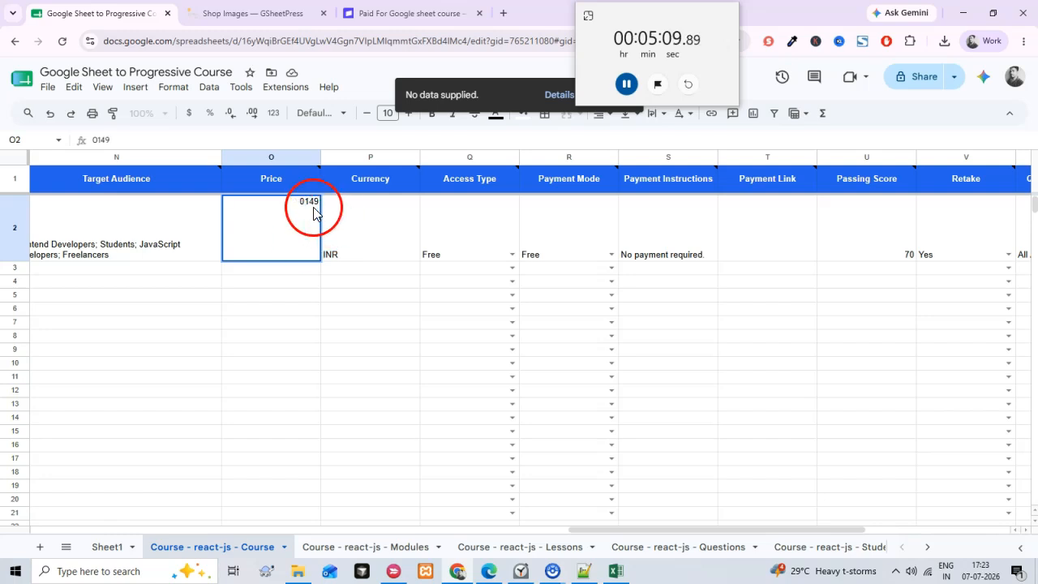
text(149)
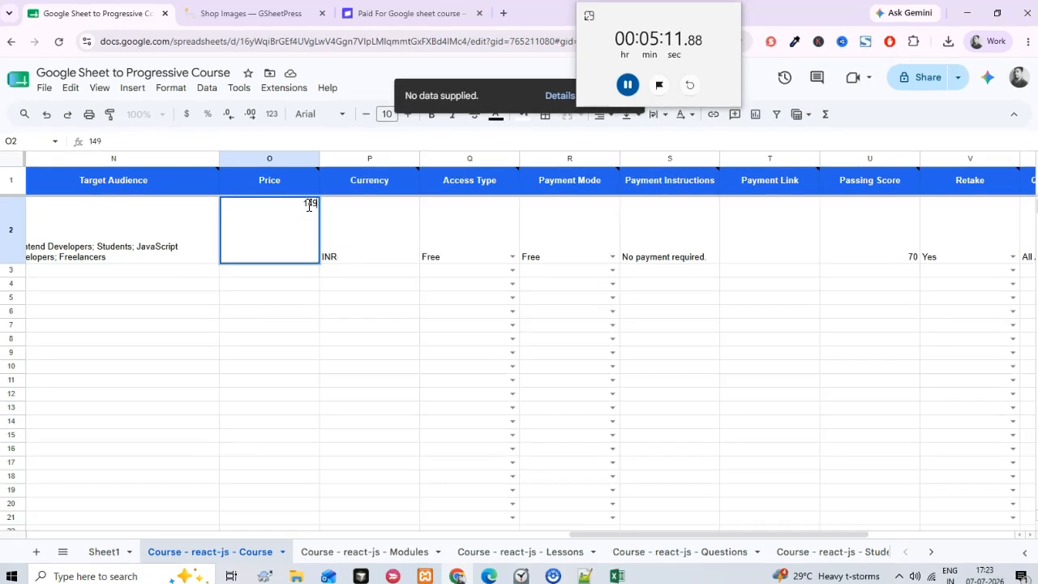
click(369, 239)
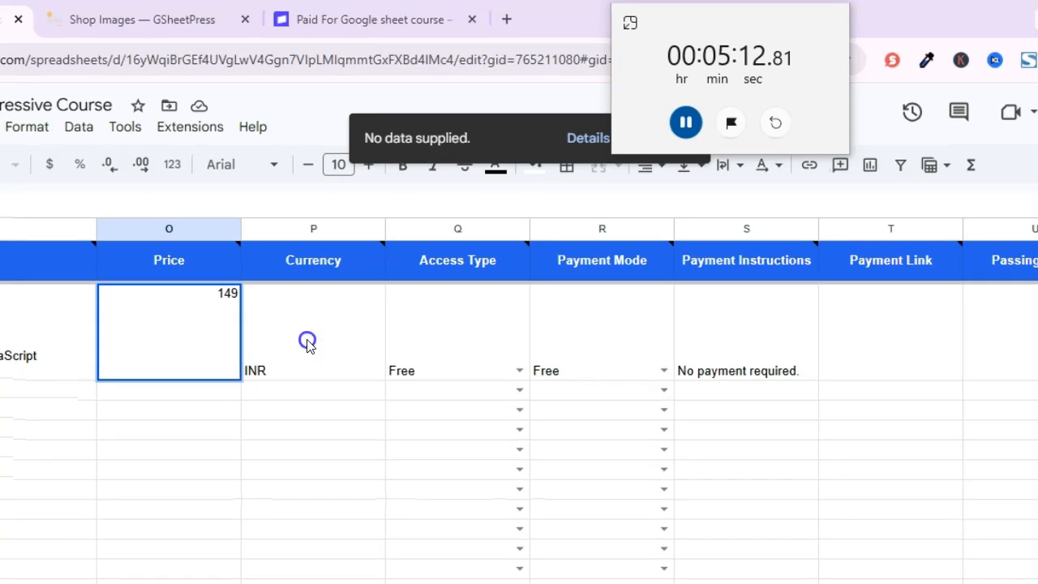
double_click(296, 299)
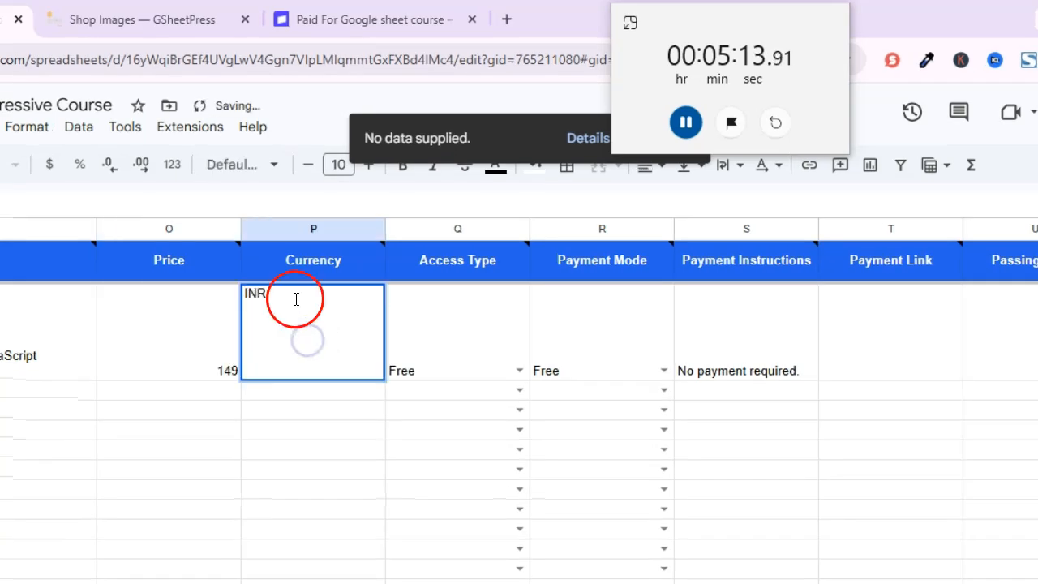
click(302, 315)
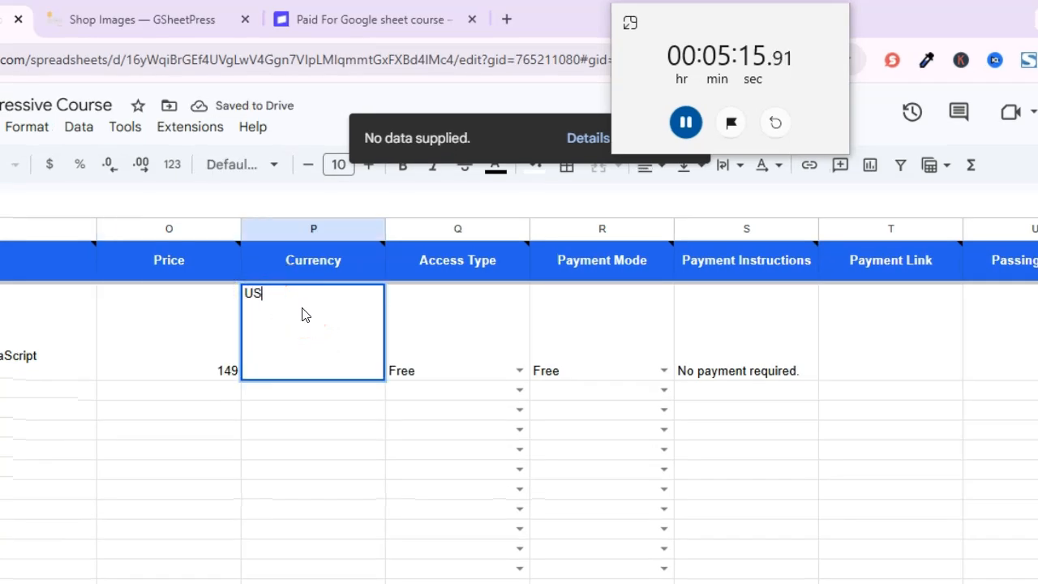
- Set the Access Type in Q2 to Paid and the Payment Mode in R2 to Stripe
click(519, 371)
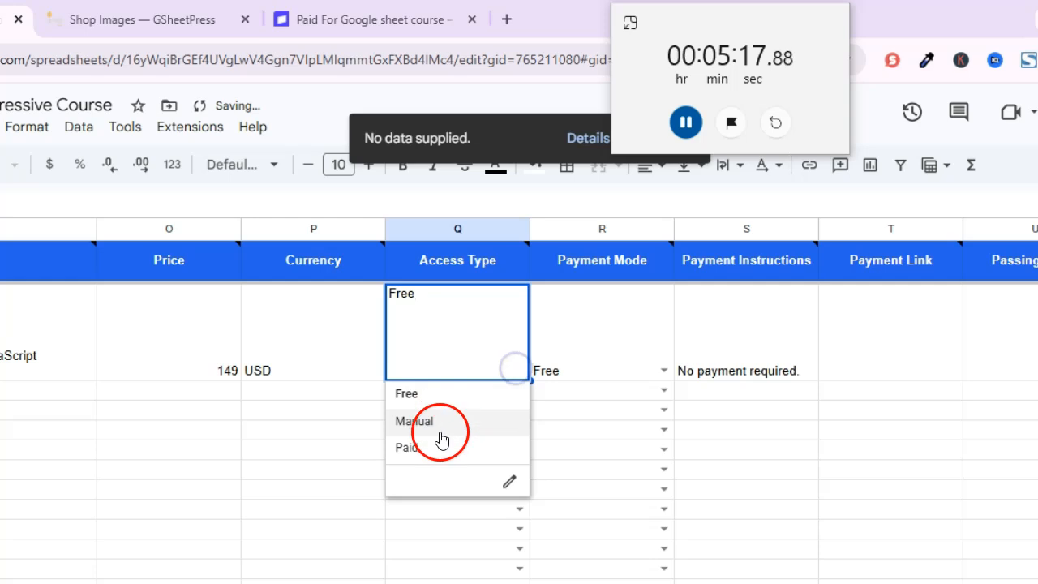
click(435, 447)
click(664, 370)
click(601, 473)
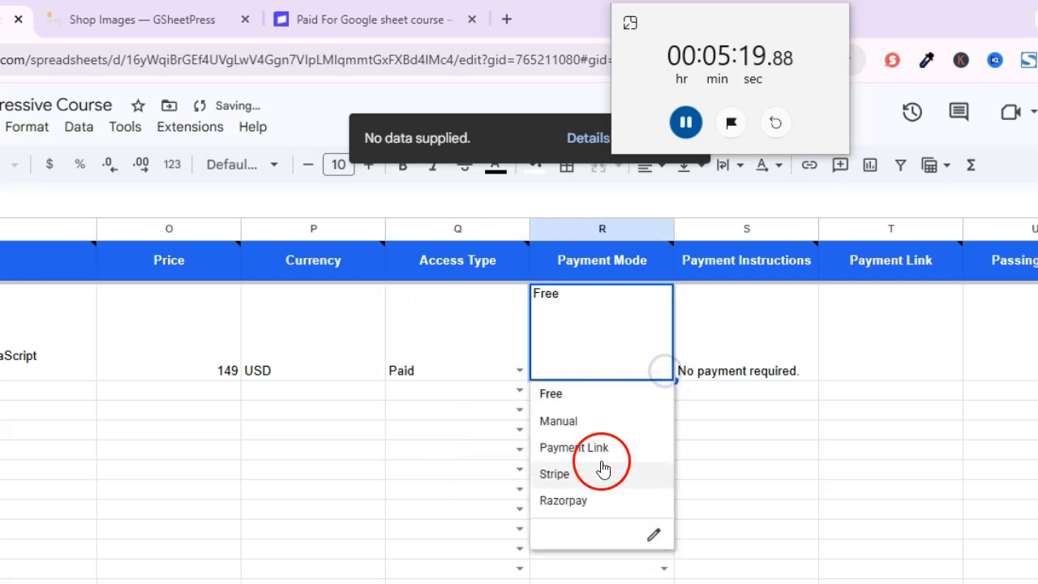
- Change the Payment Instructions in S2 to "Payment required." and copy the price ID from the Stripe dashboard into the Payment Link in T2
double_click(701, 351)
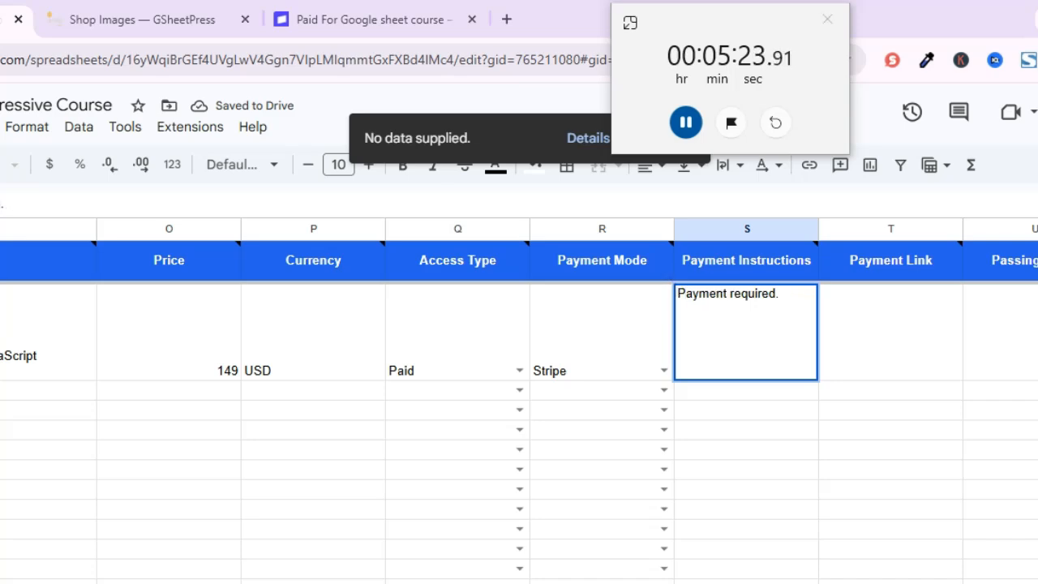
click(906, 327)
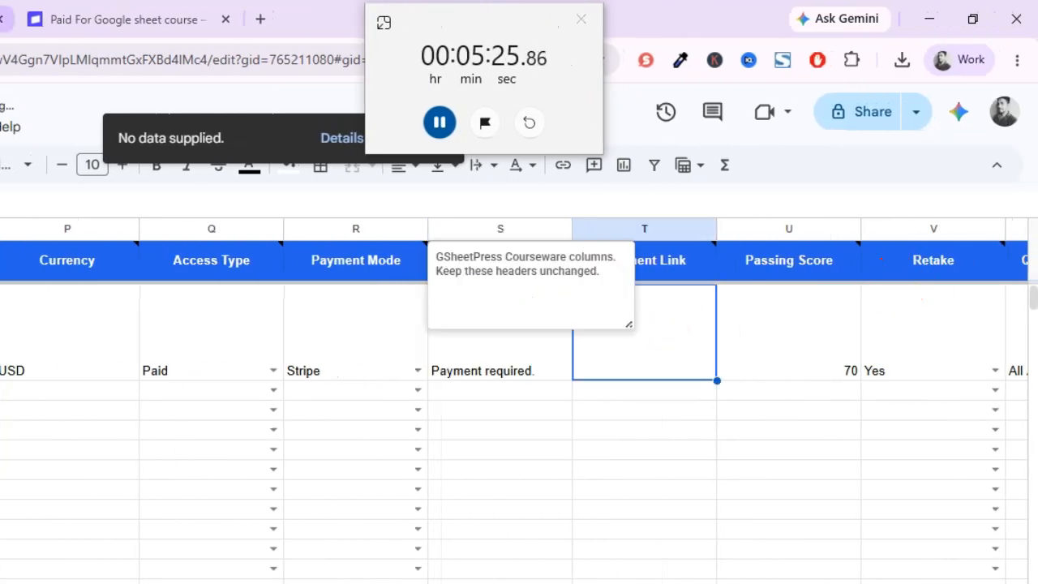
click(122, 19)
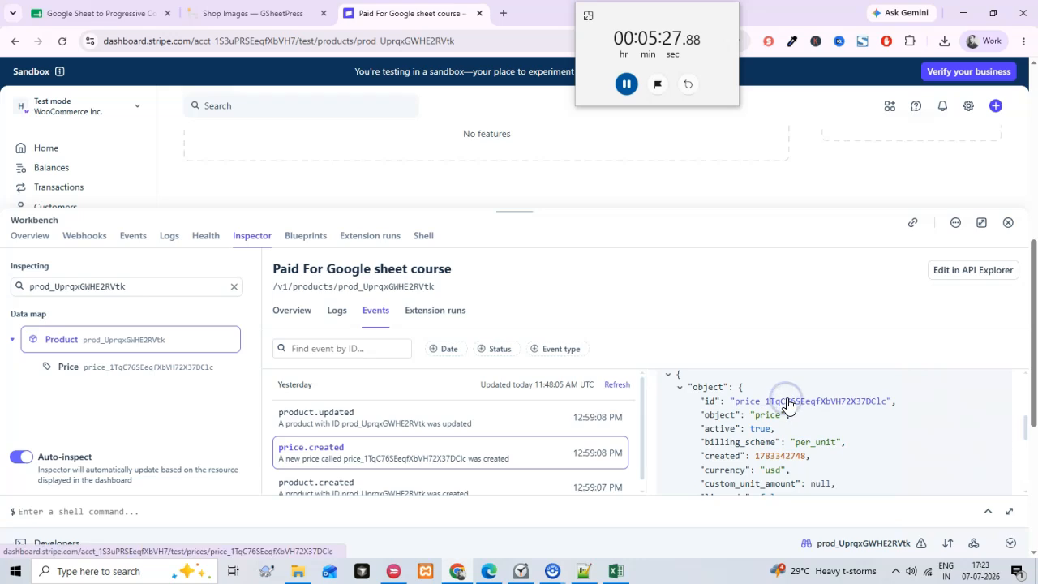
click(788, 403)
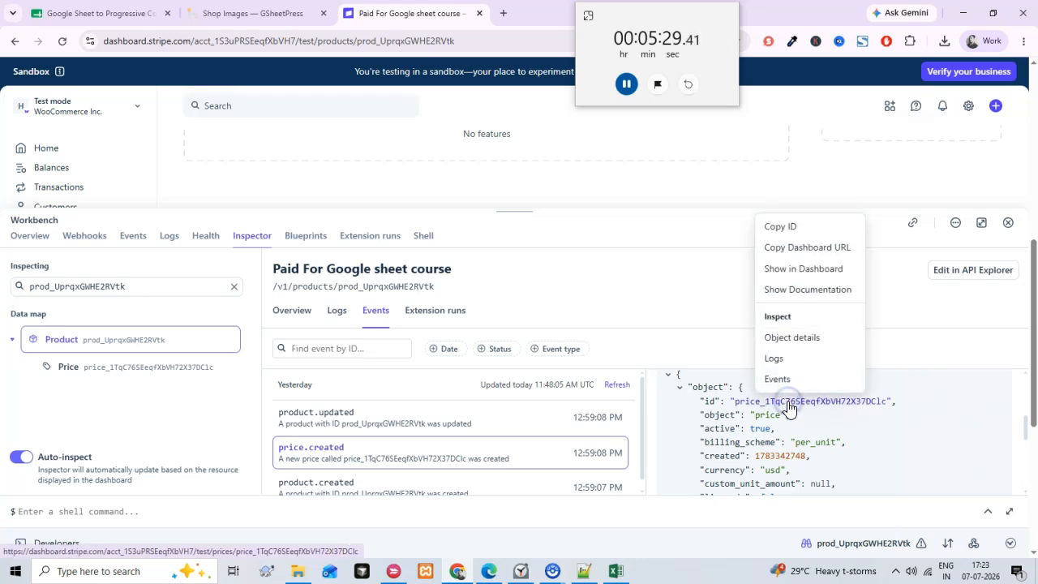
click(785, 229)
click(97, 13)
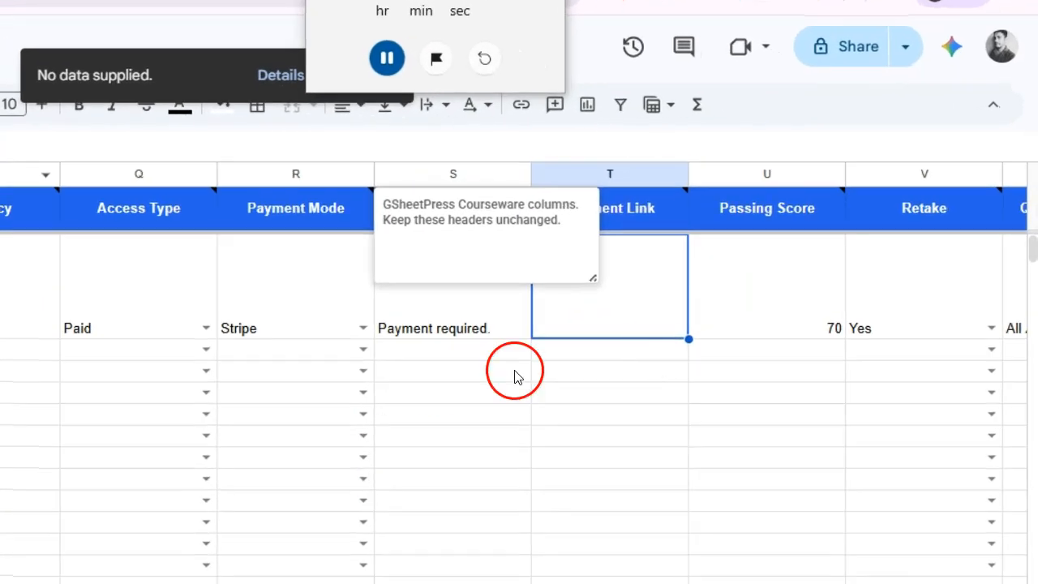
double_click(786, 238)
key(ctrl+v)
click(621, 454)
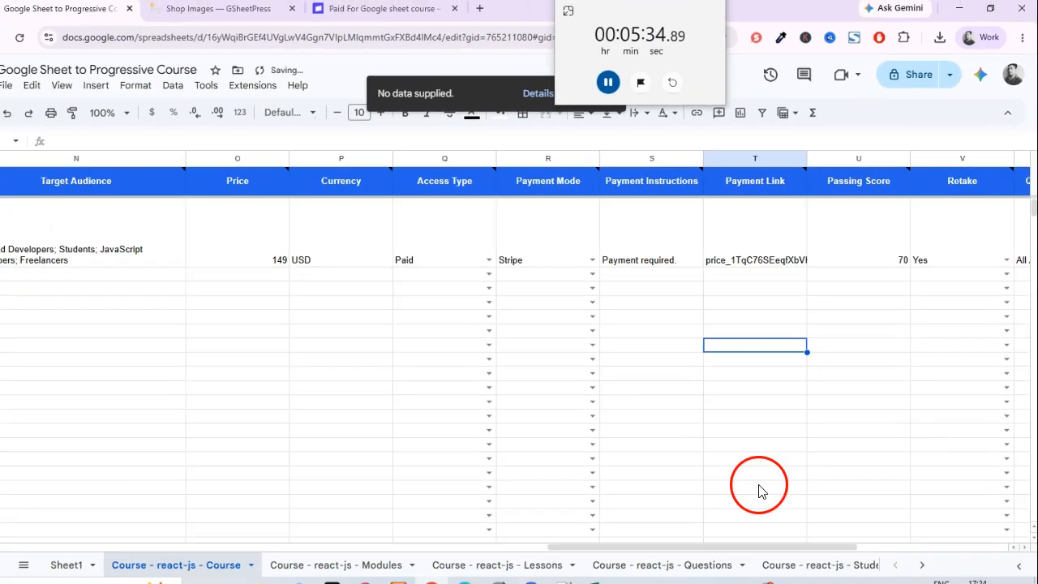
- Set the Quiz Display Mode in W2 to One By One and Show Quiz Review in X2 to Yes
drag(621, 546, 829, 548)
click(408, 243)
click(623, 256)
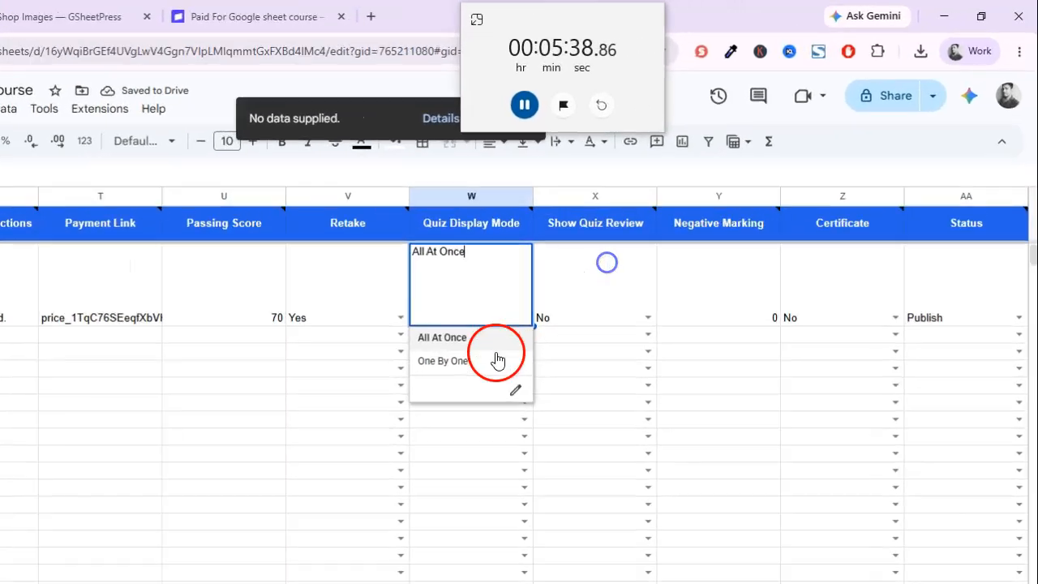
click(492, 362)
click(648, 320)
click(498, 434)
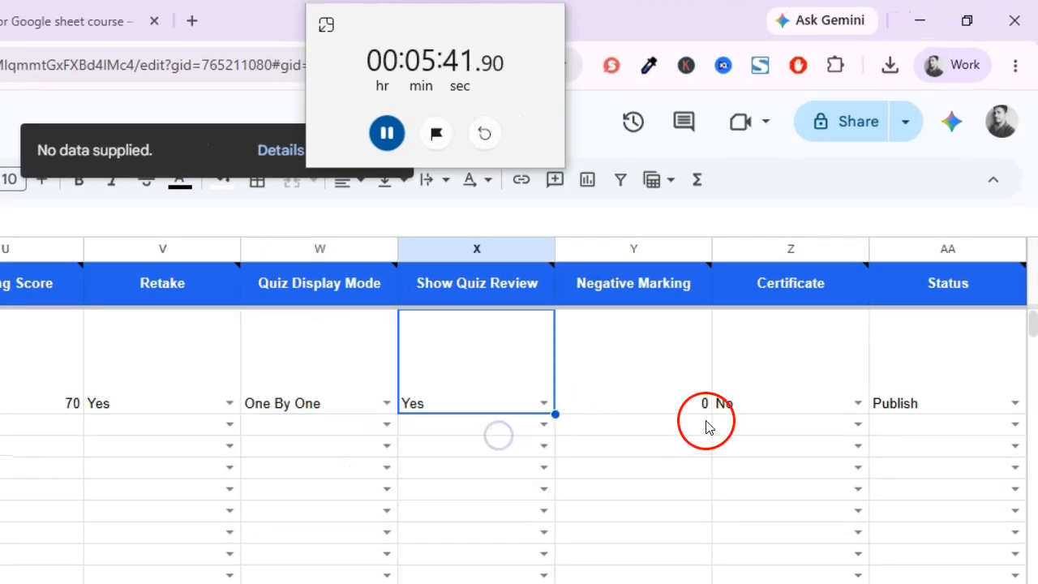
- Set the Negative Marking in Y2 to 0.25 and the Certificate in Z2 to Yes
click(702, 398)
double_click(692, 402)
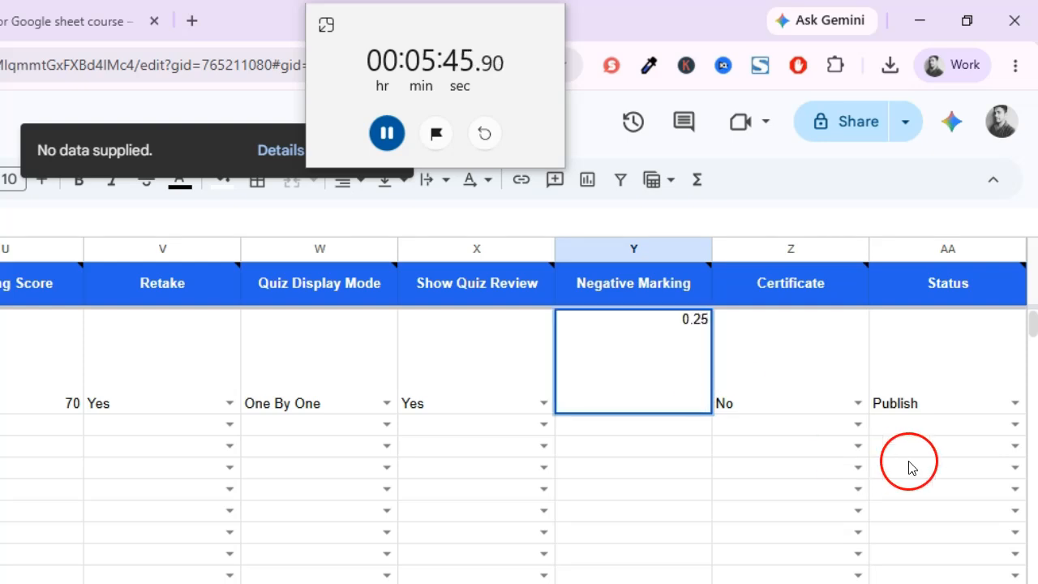
click(858, 403)
click(777, 436)
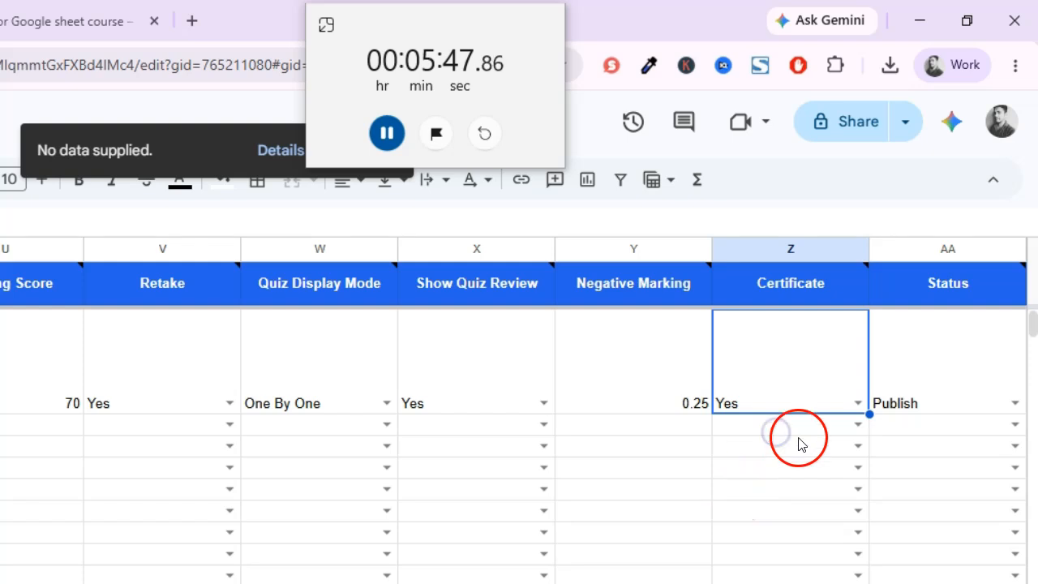
- Copy the five module titles from the Excel Lesson sheet into B2:B6 of the Modules sheet, replacing the placeholder titles
scroll(520, 405, left, 10)
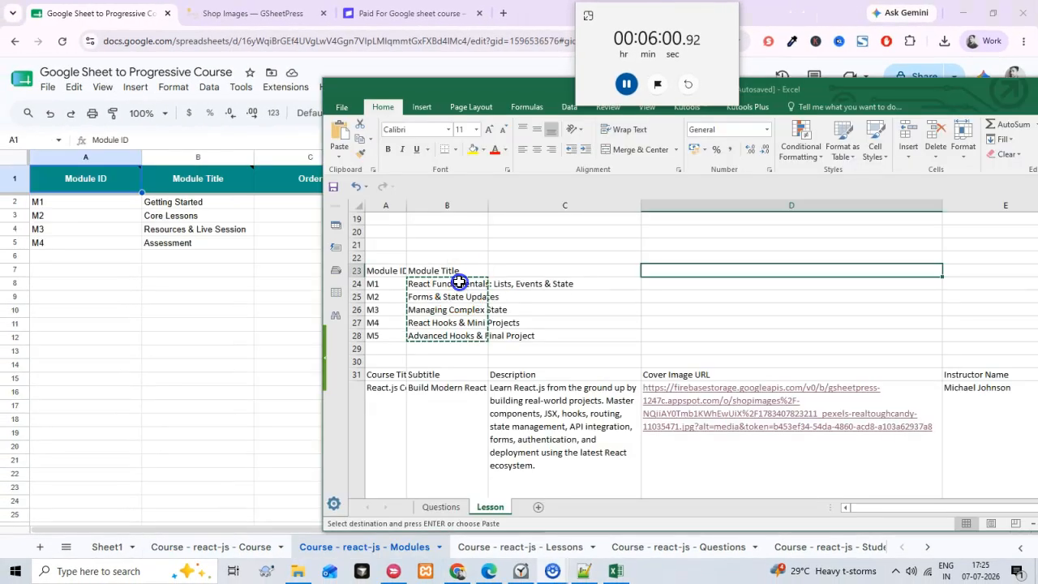
click(459, 282)
drag(459, 282, 459, 334)
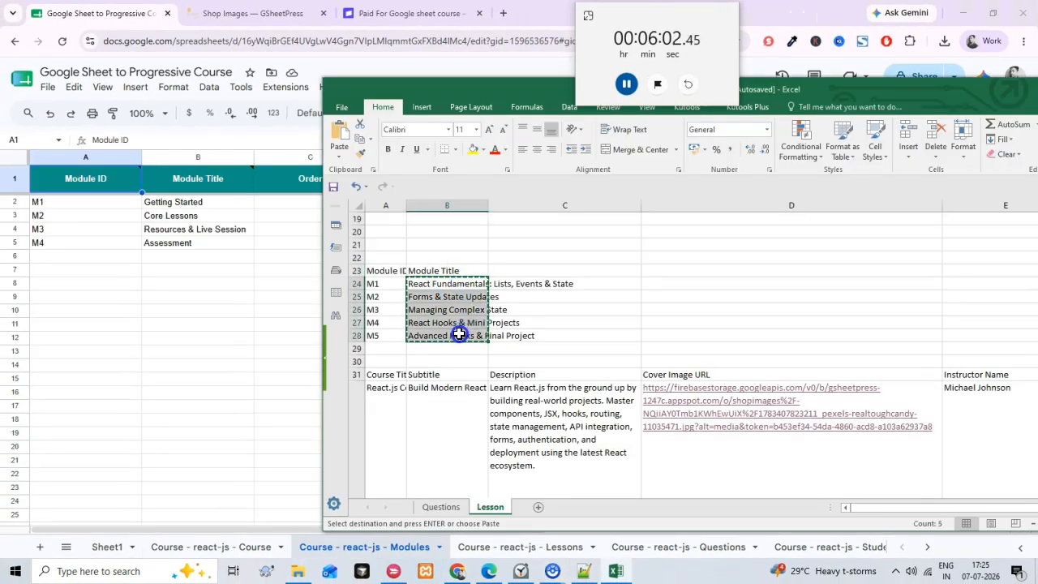
click(200, 203)
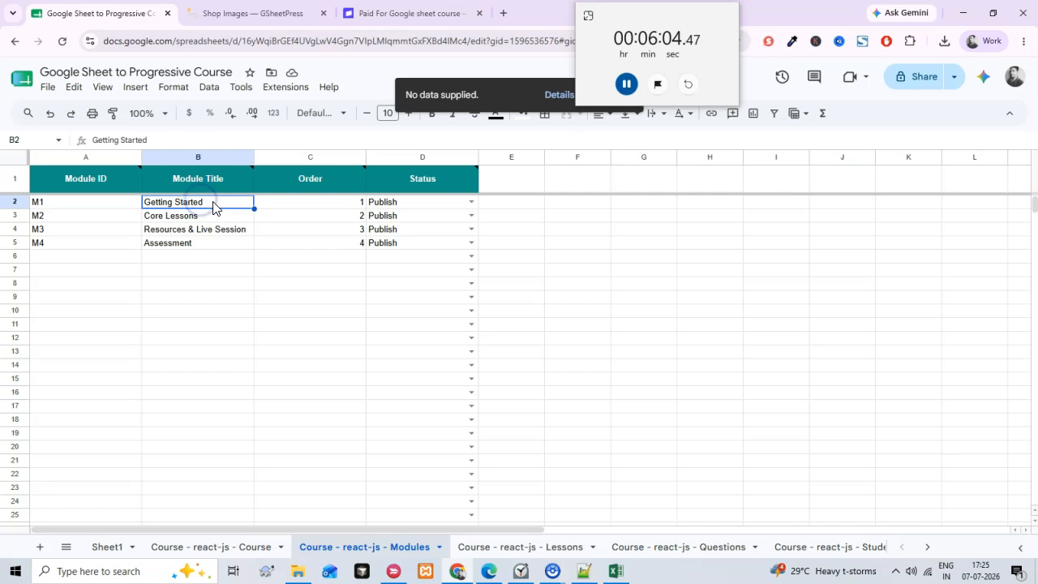
click(204, 269)
click(105, 204)
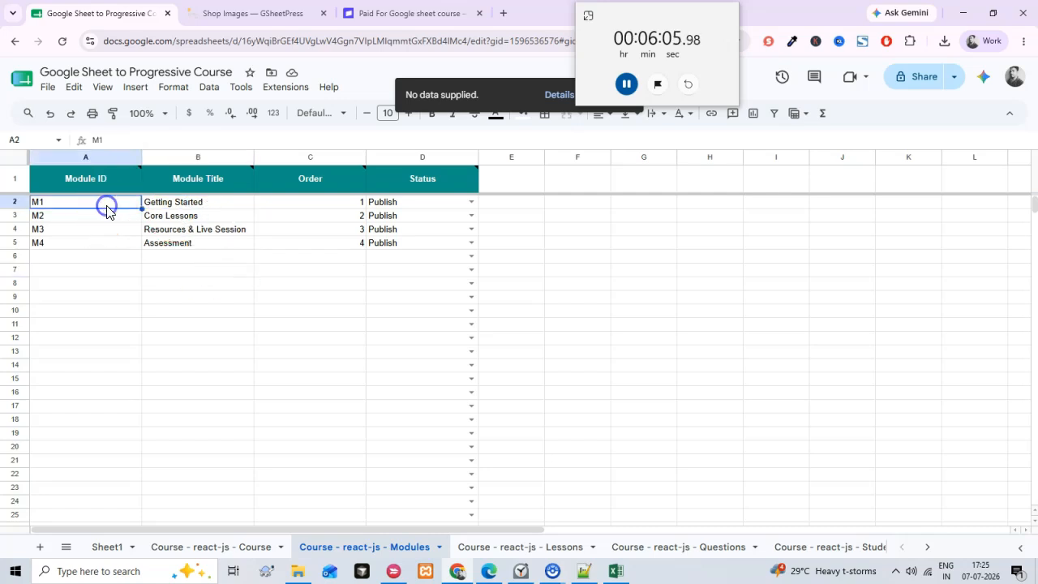
click(222, 207)
key(ctrl+v)
key(alt+Tab)
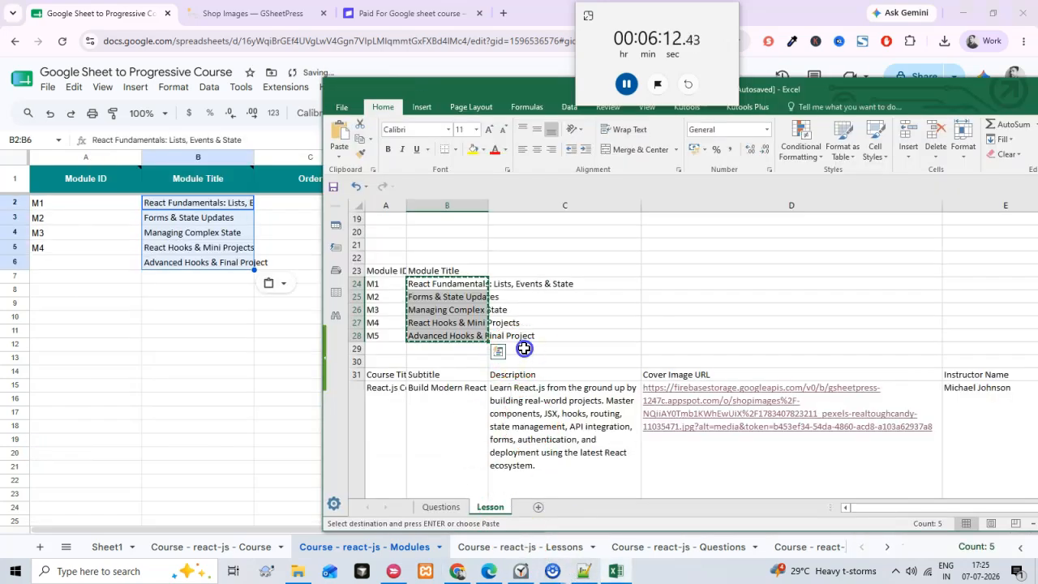
click(196, 280)
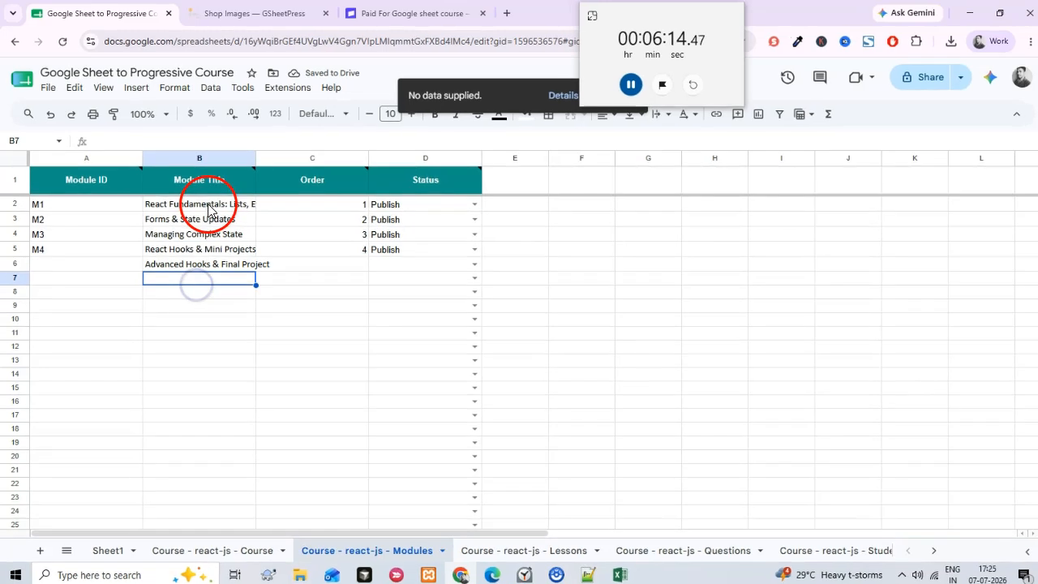
- Extend the Module ID series in column A down to M5 in row 6
click(61, 205)
shift+click(62, 234)
click(92, 234)
click(84, 209)
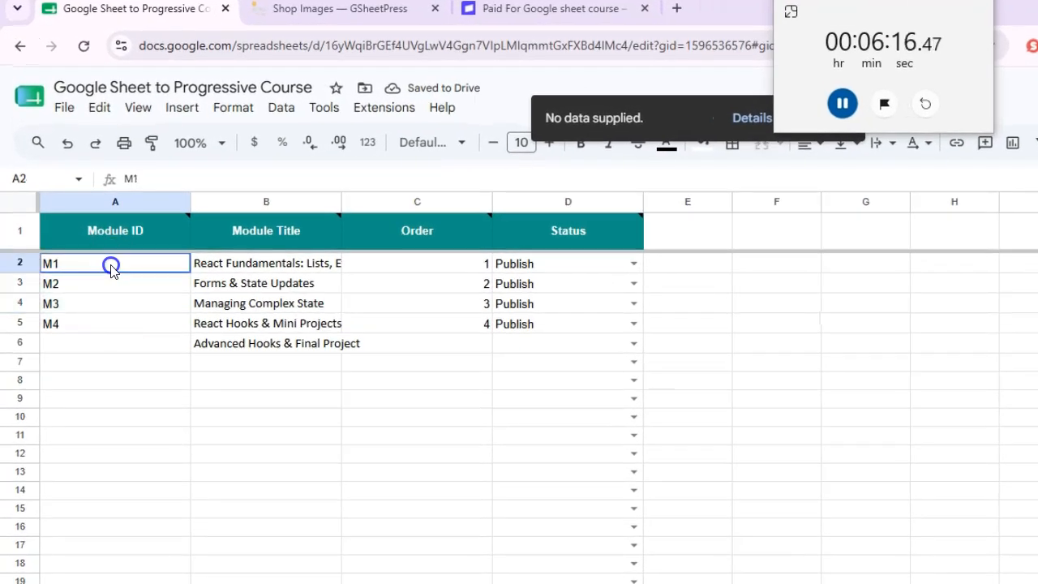
drag(112, 270, 116, 321)
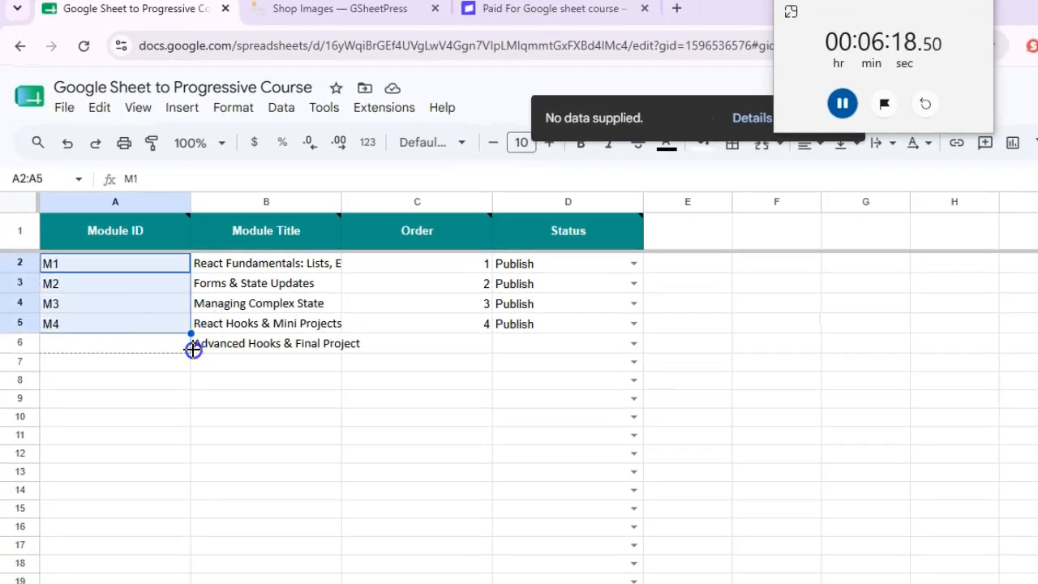
drag(190, 333, 193, 349)
- Extend the Order series to 5 and fill the Publish status down to row 6 for the fifth module
click(483, 264)
drag(470, 270, 490, 346)
drag(582, 266, 639, 349)
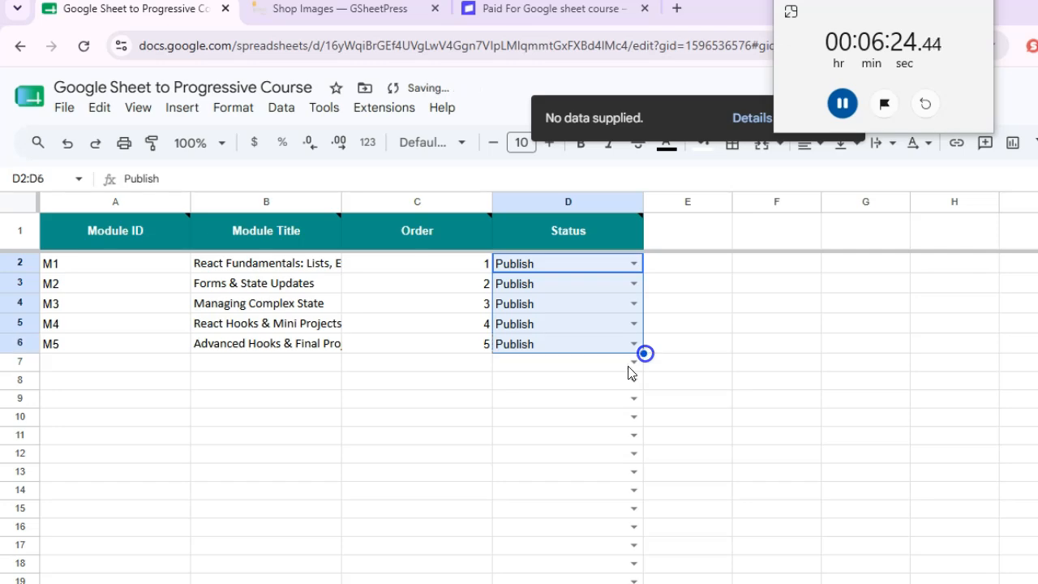
- Review the Modules sheet, examining the Module ID, Module Title, Order and Status columns for all five modules
click(922, 565)
click(519, 547)
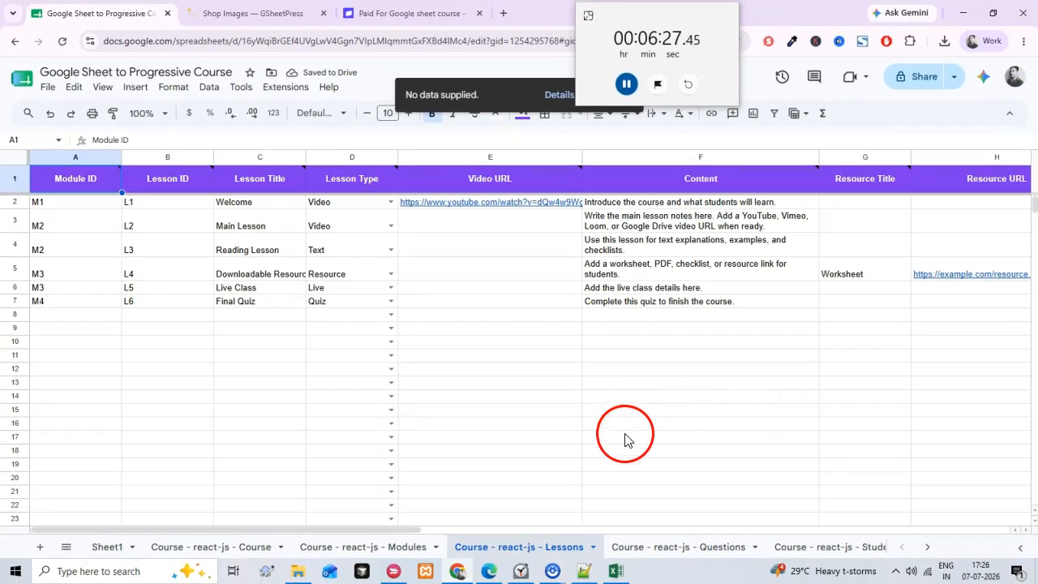
click(410, 547)
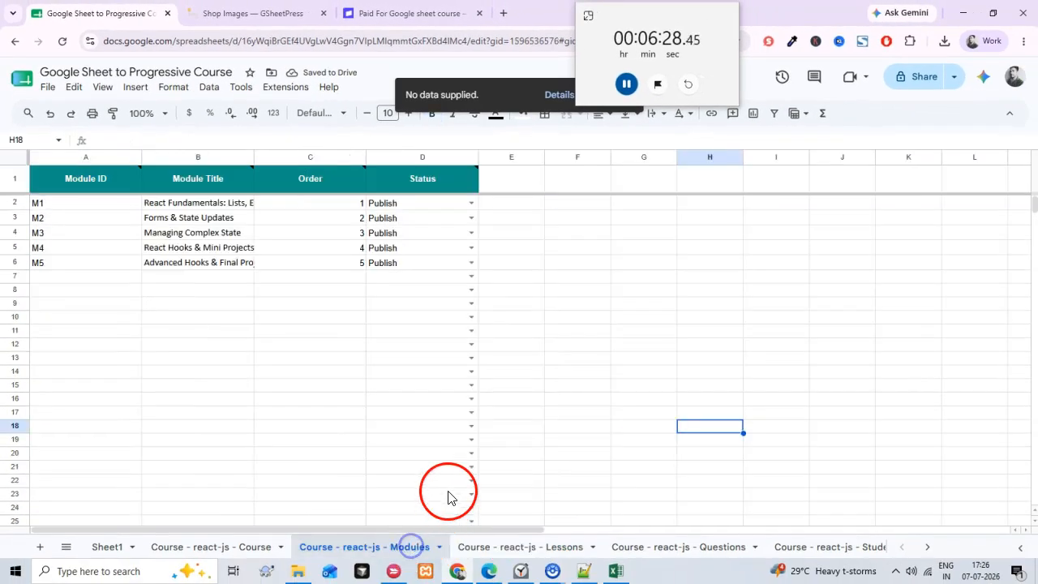
drag(96, 179, 422, 279)
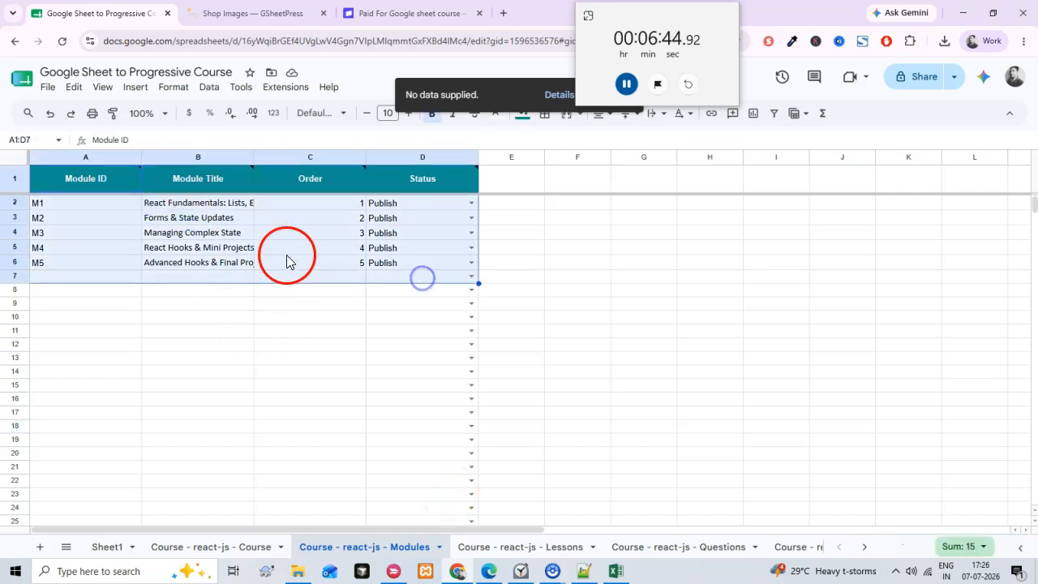
drag(208, 204, 203, 262)
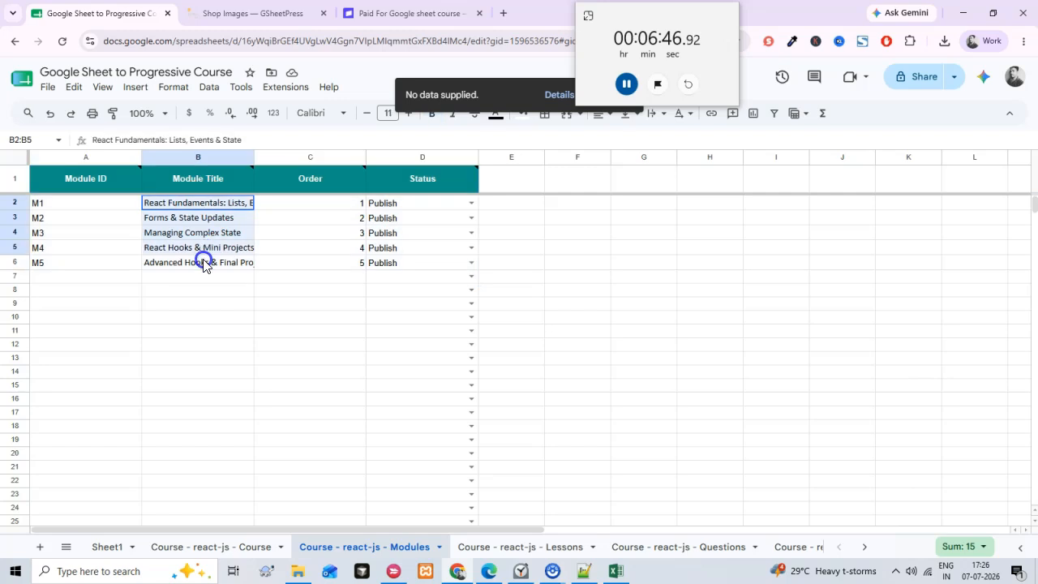
drag(85, 202, 89, 259)
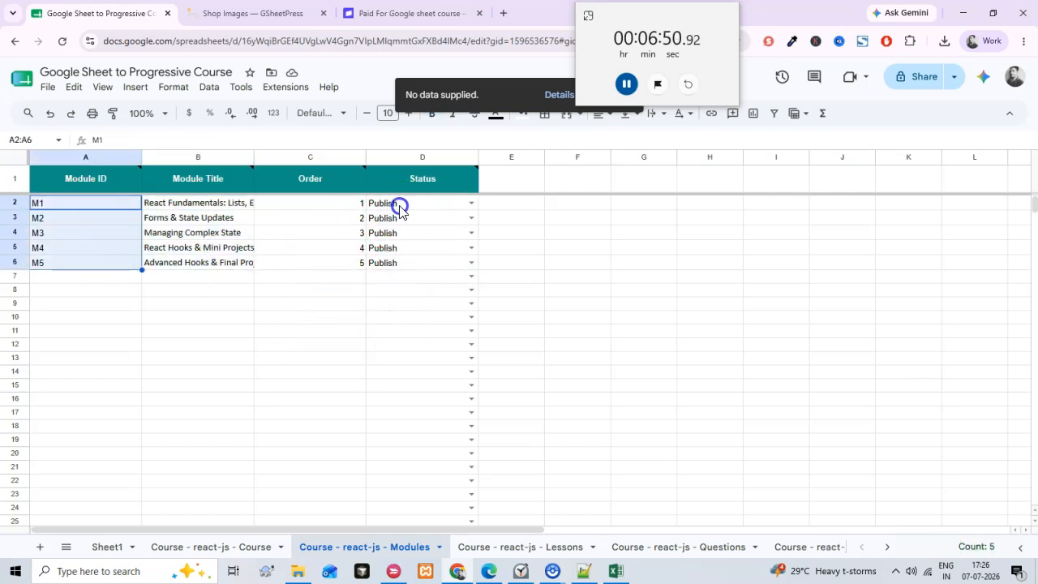
drag(399, 210, 403, 268)
drag(312, 205, 301, 259)
mouse_move(126, 181)
drag(126, 181, 113, 261)
drag(208, 185, 215, 269)
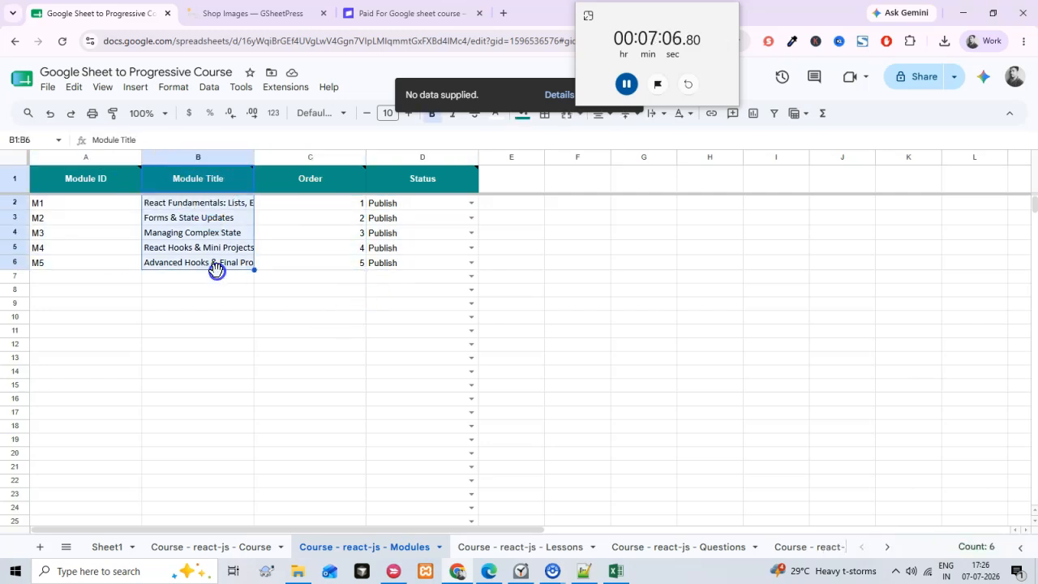
drag(339, 183, 348, 259)
drag(423, 182, 434, 257)
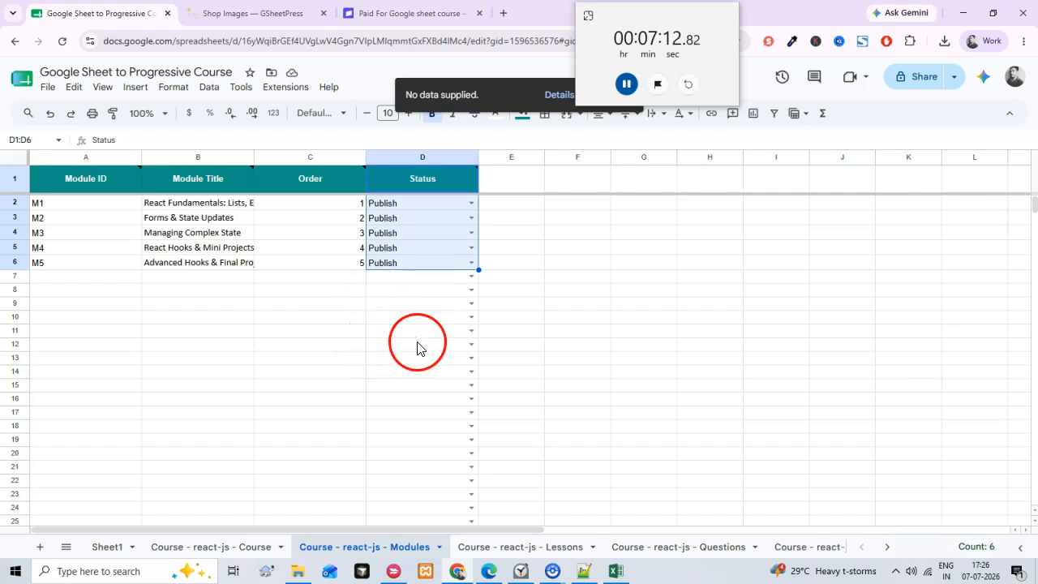
- Open the react-js Lessons sheet and examine its column headers and the placeholder lesson rows
click(511, 548)
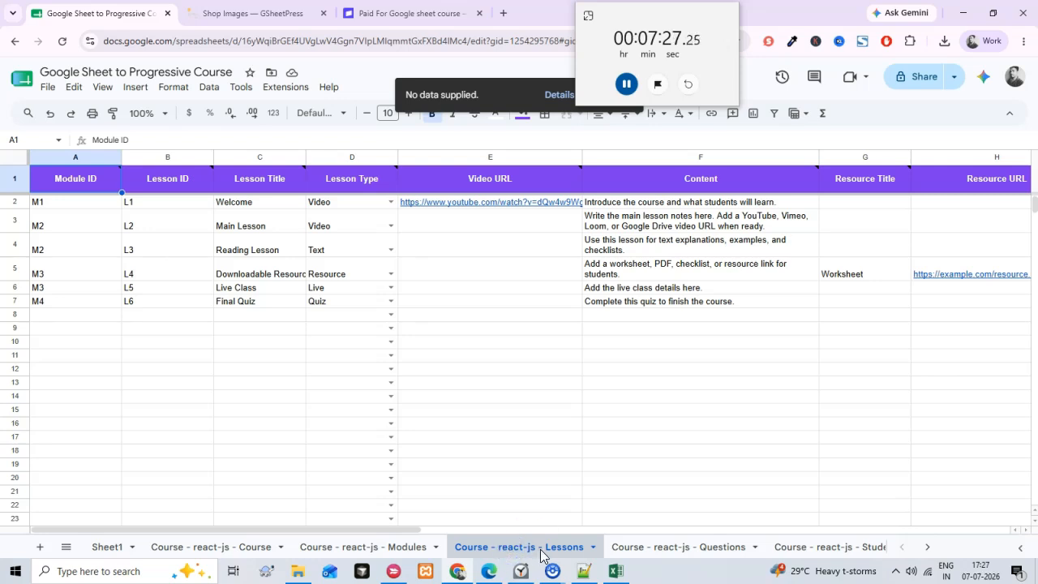
click(441, 505)
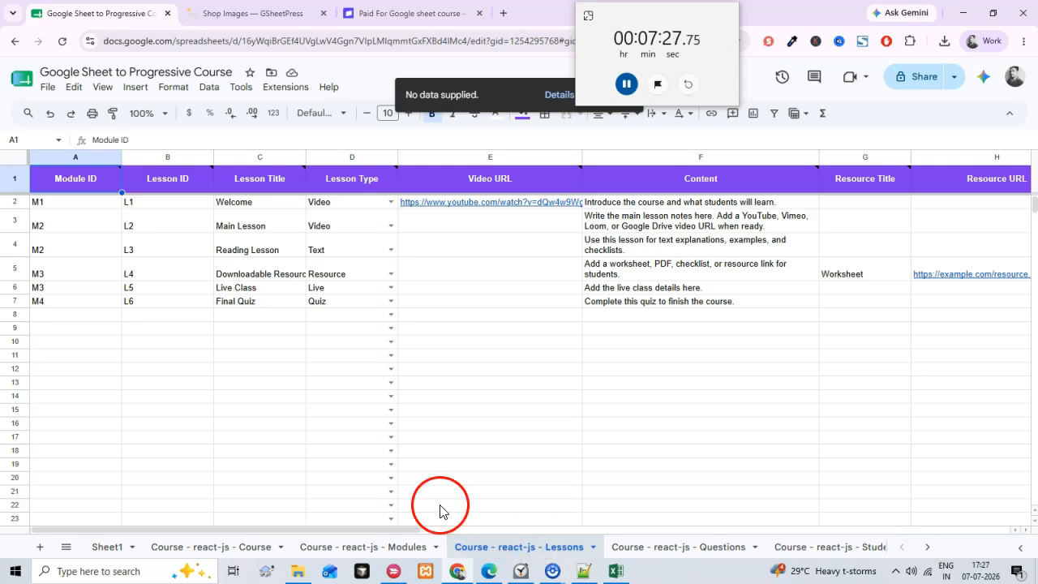
drag(75, 179, 781, 329)
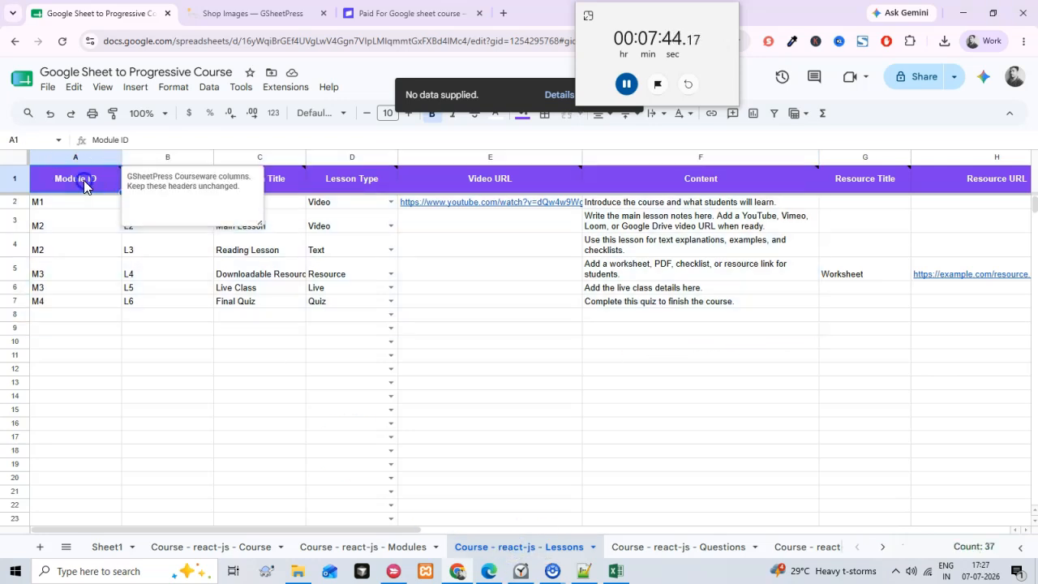
drag(84, 180, 754, 306)
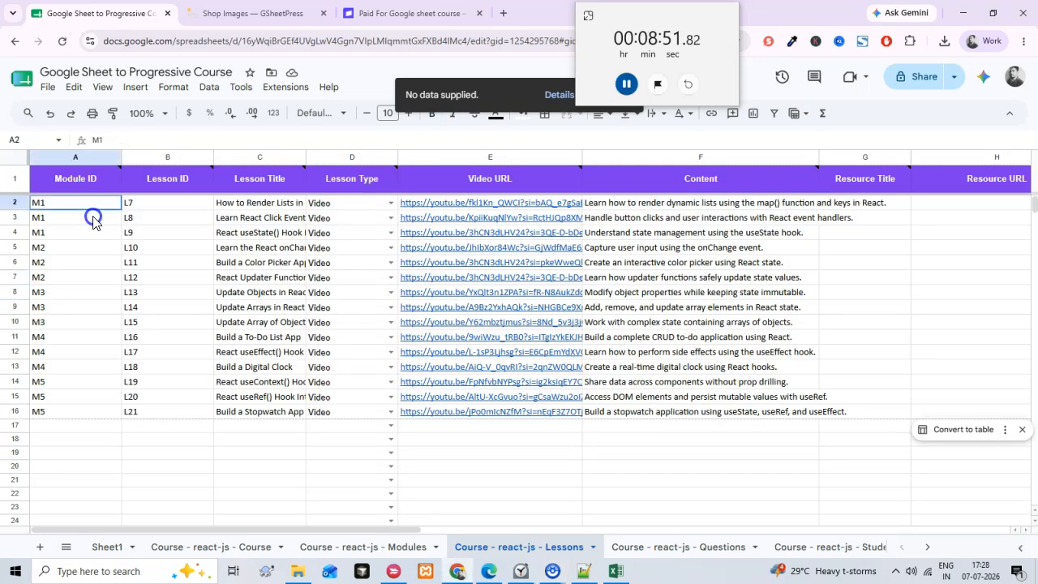
- Examine the filled-in lesson rows on the Lessons sheet, from the module and lesson IDs through Video URL and Content to the unlock columns
drag(92, 216, 108, 405)
drag(195, 218, 216, 417)
drag(283, 195, 284, 257)
key(ctrl+z)
drag(334, 204, 340, 382)
click(491, 199)
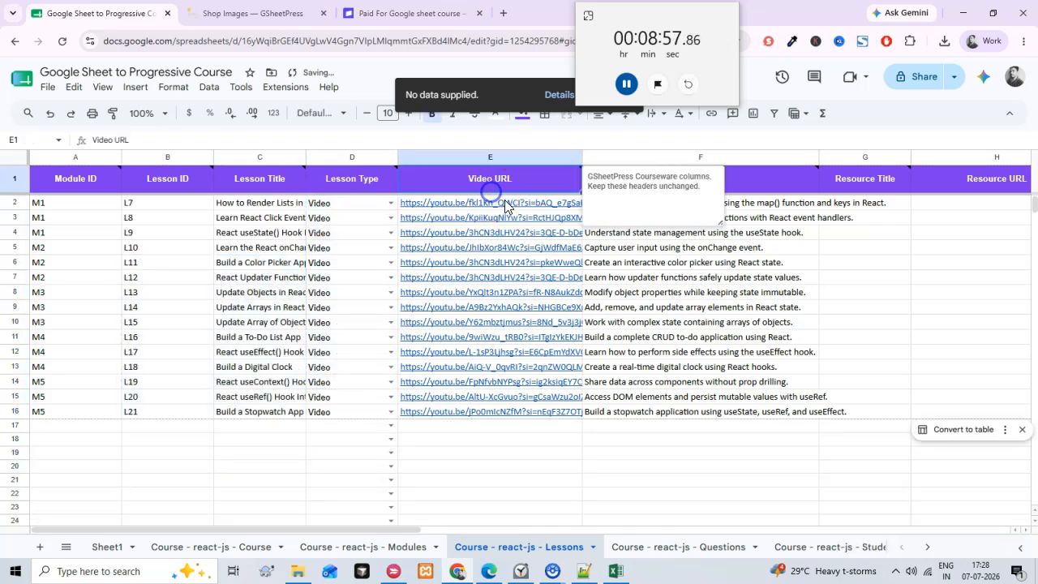
click(680, 248)
click(663, 206)
drag(664, 206, 660, 396)
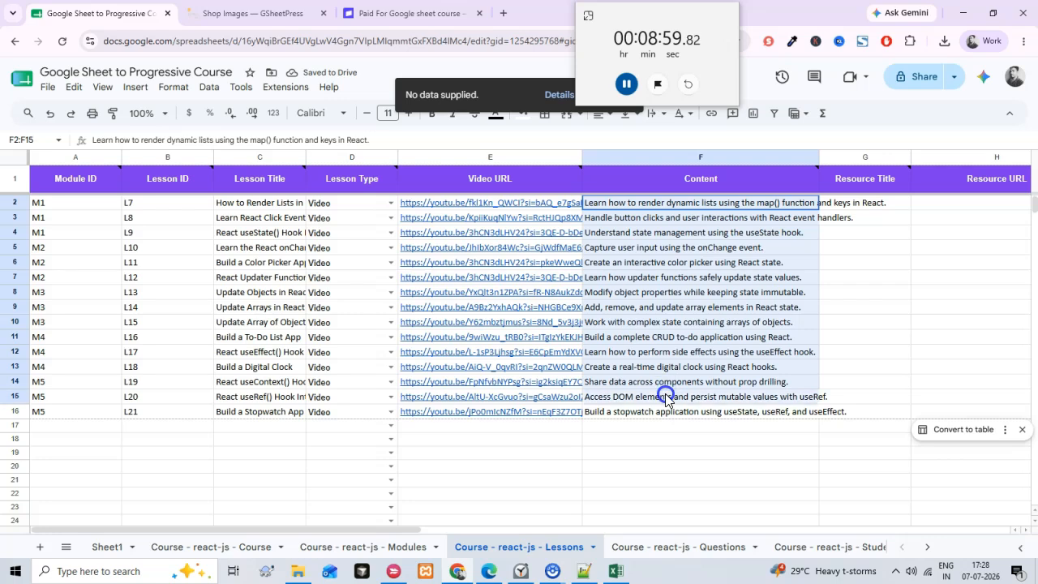
drag(398, 531, 663, 530)
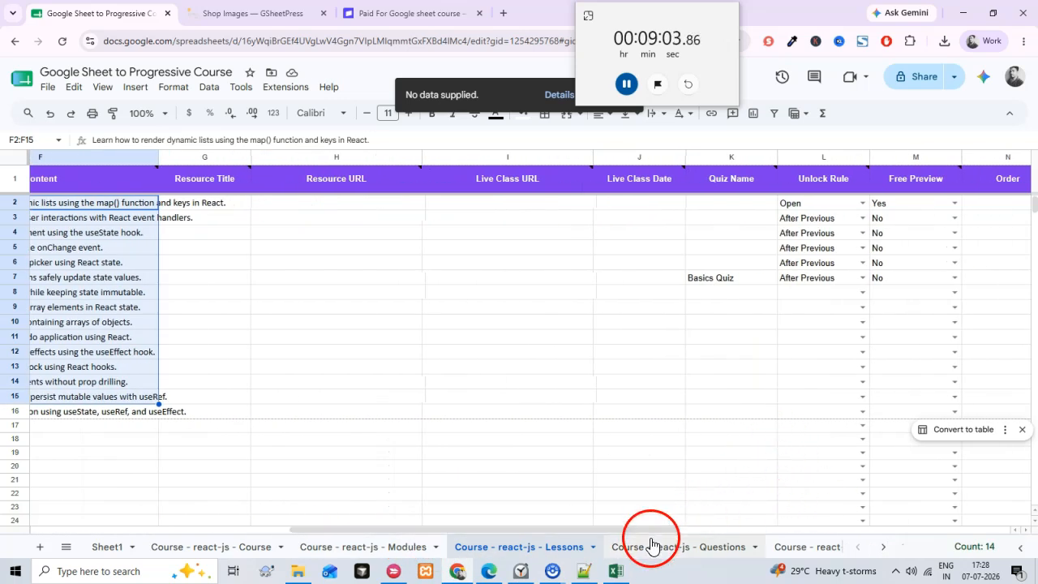
drag(651, 528, 746, 527)
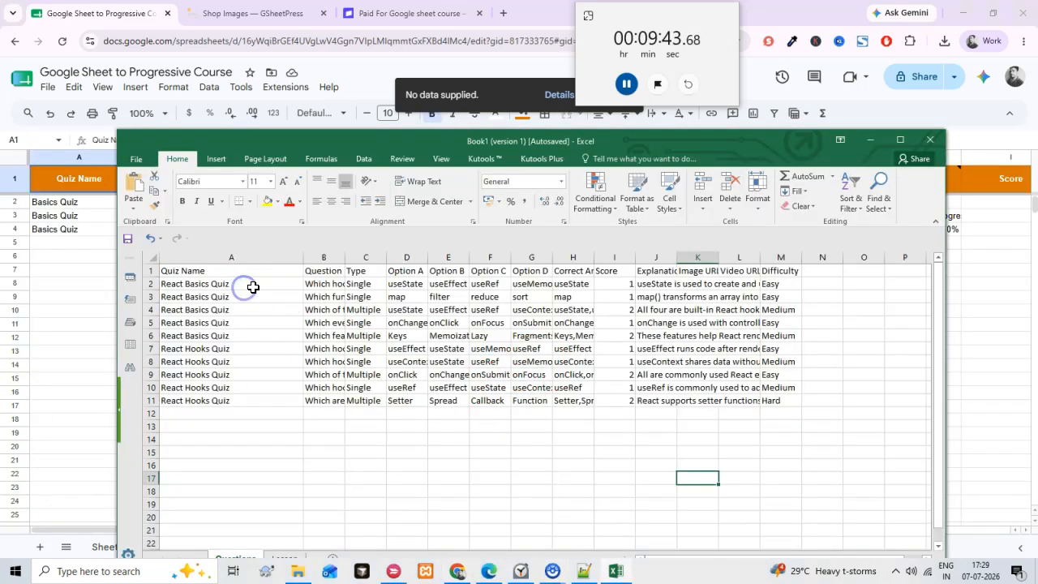
- Copy the quiz names, questions and types from Excel's Questions sheet into A2:C11 of the course Questions sheet
drag(243, 285, 348, 400)
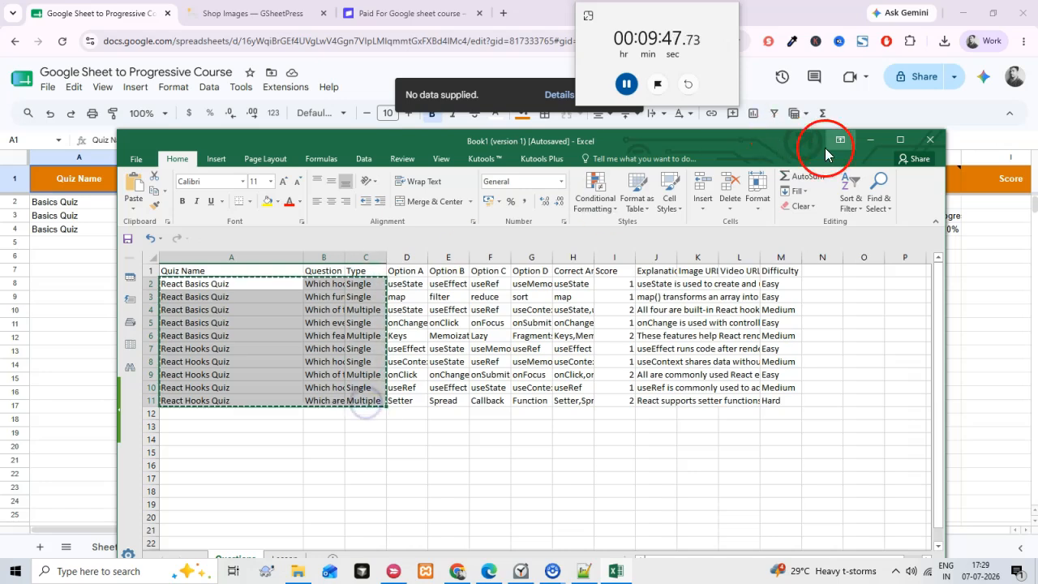
click(871, 140)
click(81, 204)
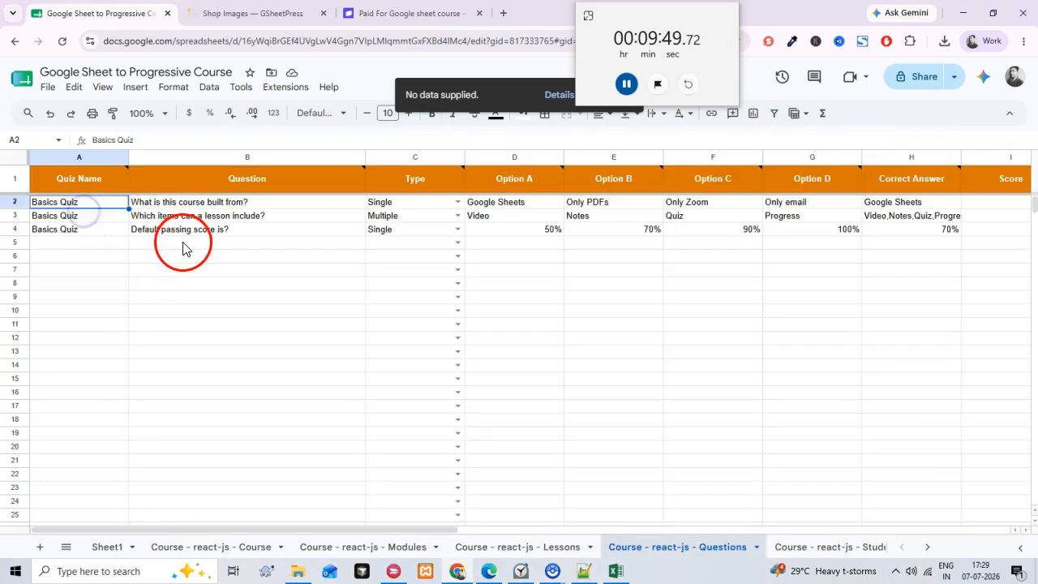
text(React Basics Quiz	Which hook manages component state?	Single React Basics Quiz	Which function is commonly used to render lists in React?	Single React Basics Quiz	Which of the following are React hooks?	Multiple React Basics Quiz	Which event updates the value of a text input?	Single React Basics Quiz	Which features improve React performance?	Multiple React Hooks Quiz	Which hook performs side effects?	Single React Hooks Quiz	Which hook provides shared state across components?	Single React Hooks Quiz	Which of the following are valid React events?	Multiple React Hooks Quiz	Which hook stores a DOM reference?	Single React Hooks Quiz	Which are valid ways to update state?	Multiple)
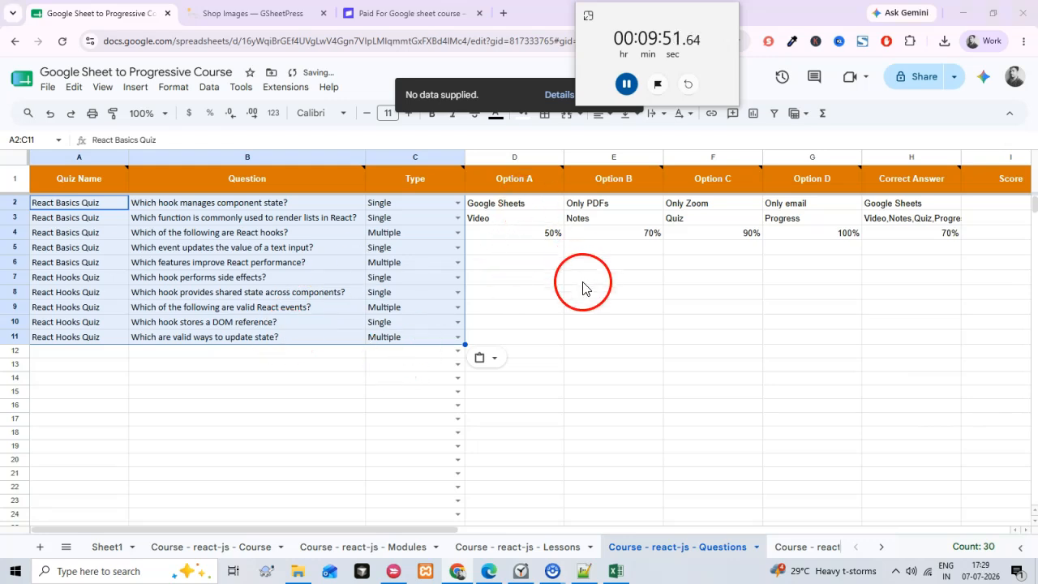
- Copy Options A to D and the correct answers from Excel into D2:H11 of the course Questions sheet
key(alt+Tab)
drag(409, 284, 572, 402)
key(ctrl+c)
click(871, 140)
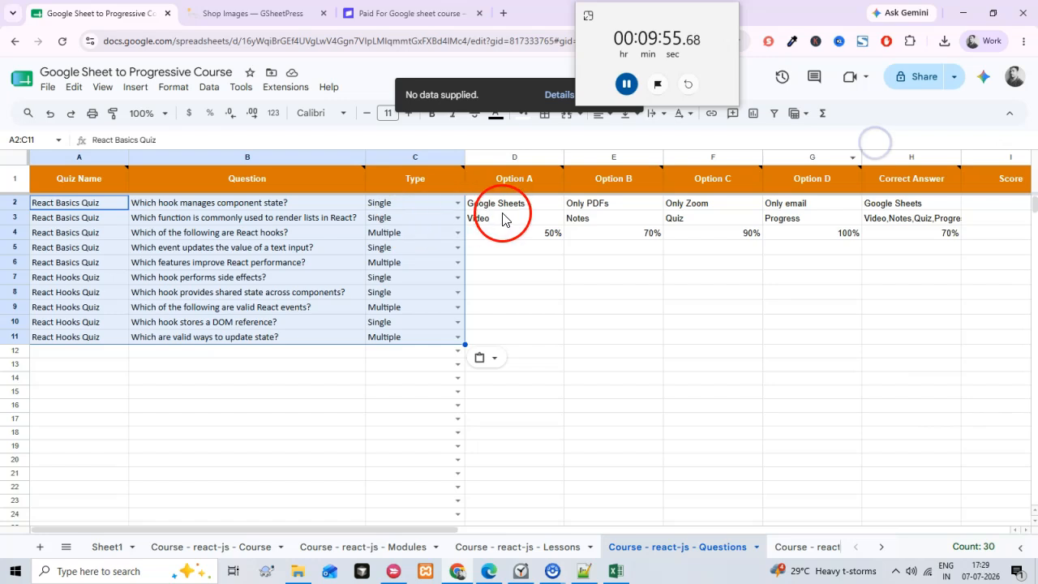
click(505, 205)
key(ctrl+v)
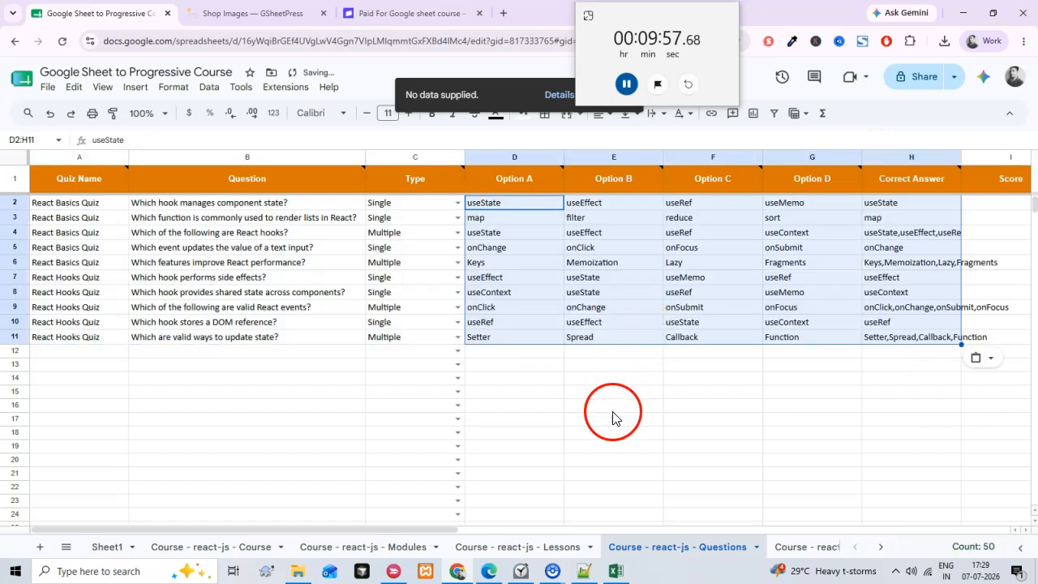
- Fill the Score column with 1 from I2 to I11 and clear the surplus score in I12
drag(417, 529, 649, 533)
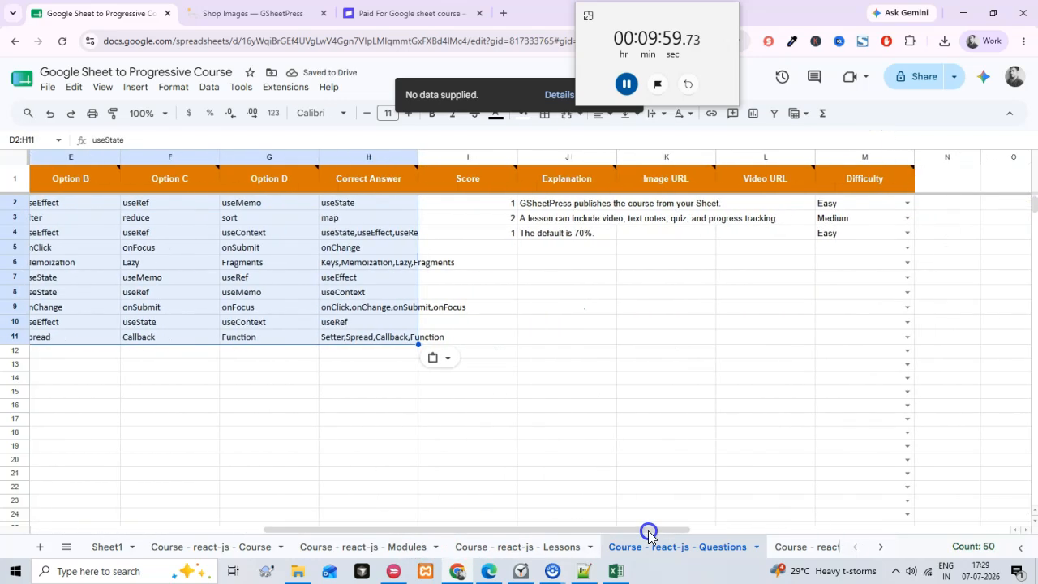
click(508, 203)
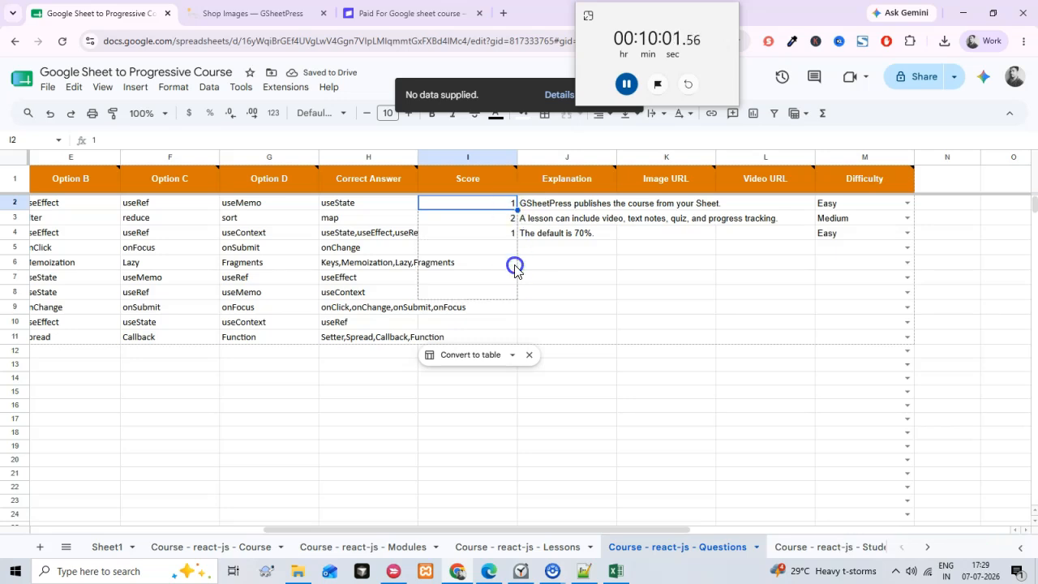
drag(506, 349, 635, 354)
click(491, 406)
click(490, 352)
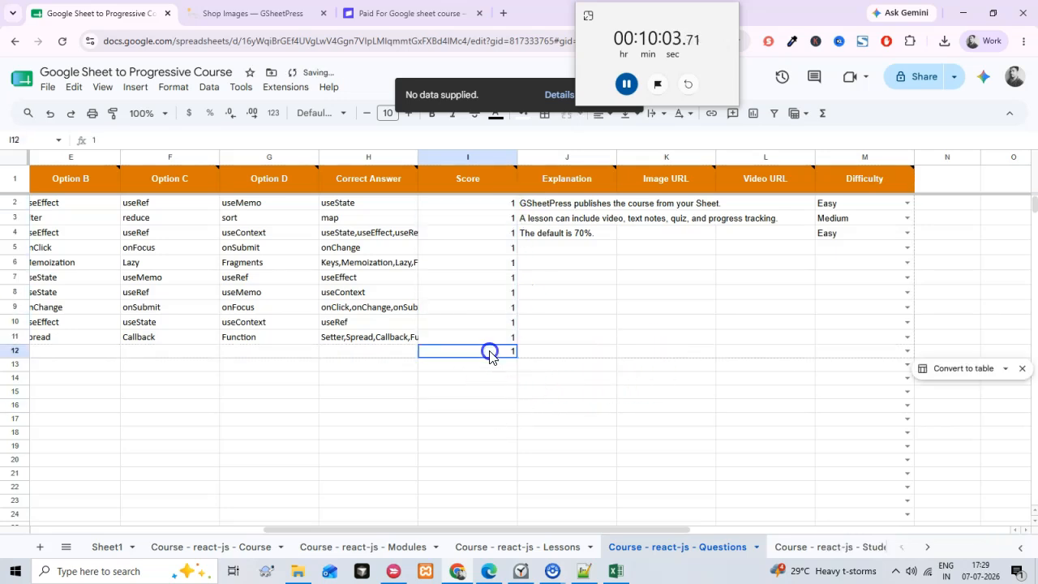
key(Delete)
click(589, 399)
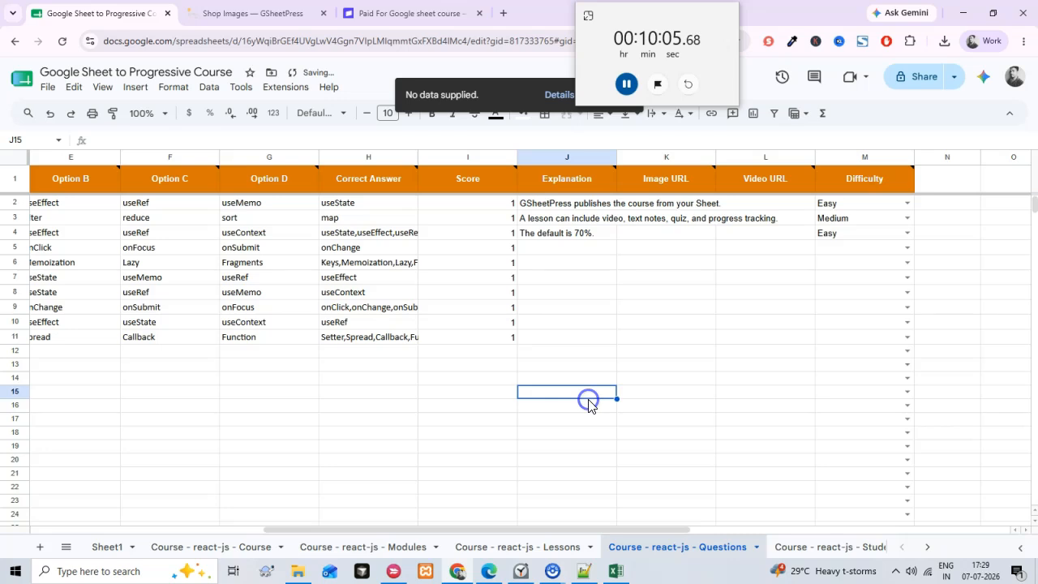
- Copy the ten explanations from Excel's Questions sheet into J2:J11 of the course Questions sheet
key(alt+Tab)
drag(669, 285, 670, 403)
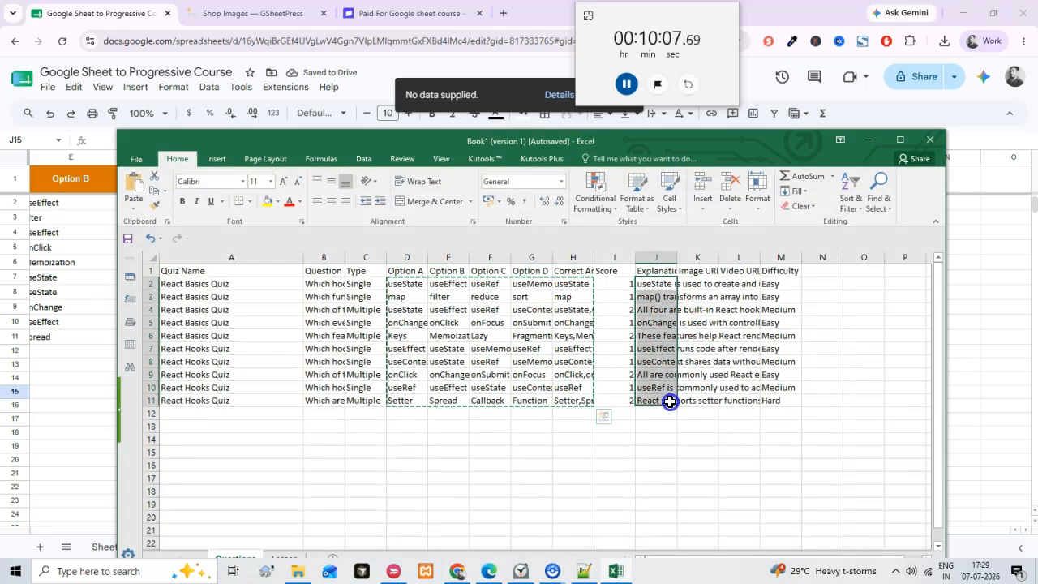
key(ctrl+c)
click(871, 139)
click(575, 203)
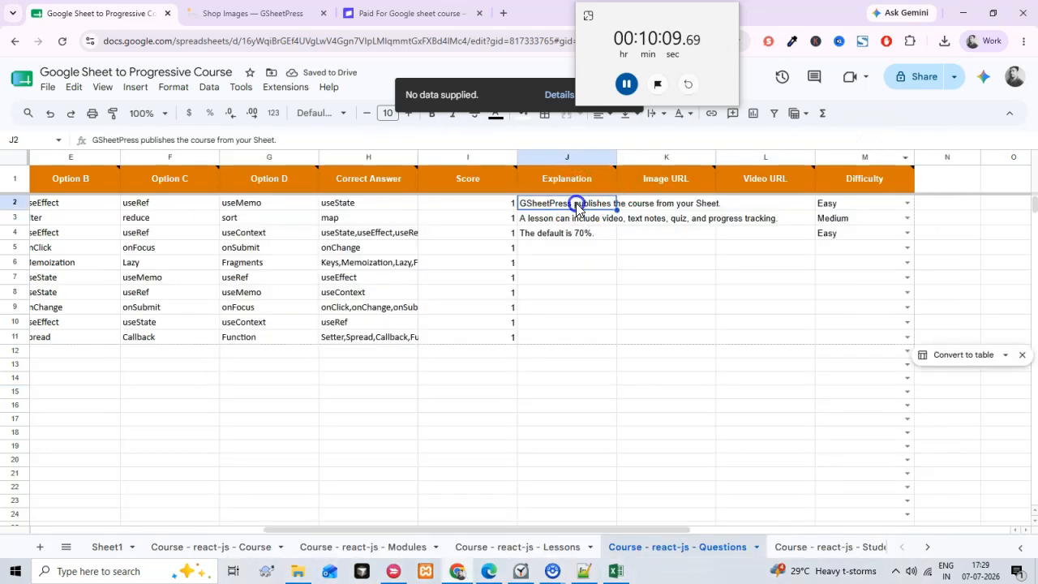
key(ctrl+v)
- Extend the Easy, Medium, Easy pattern of the Difficulty column from M2:M4 down to row 11
click(863, 209)
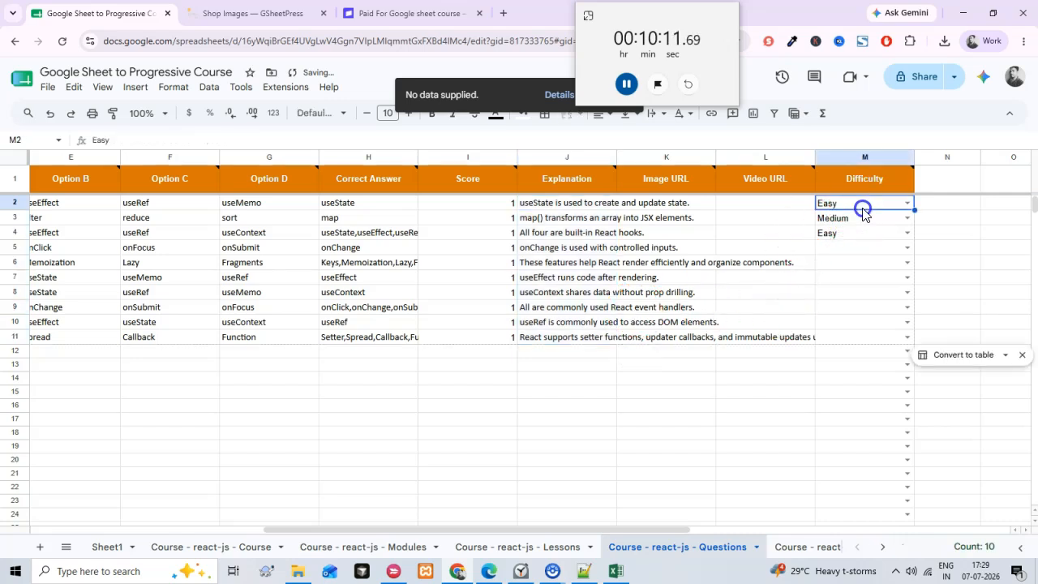
drag(867, 207, 915, 252)
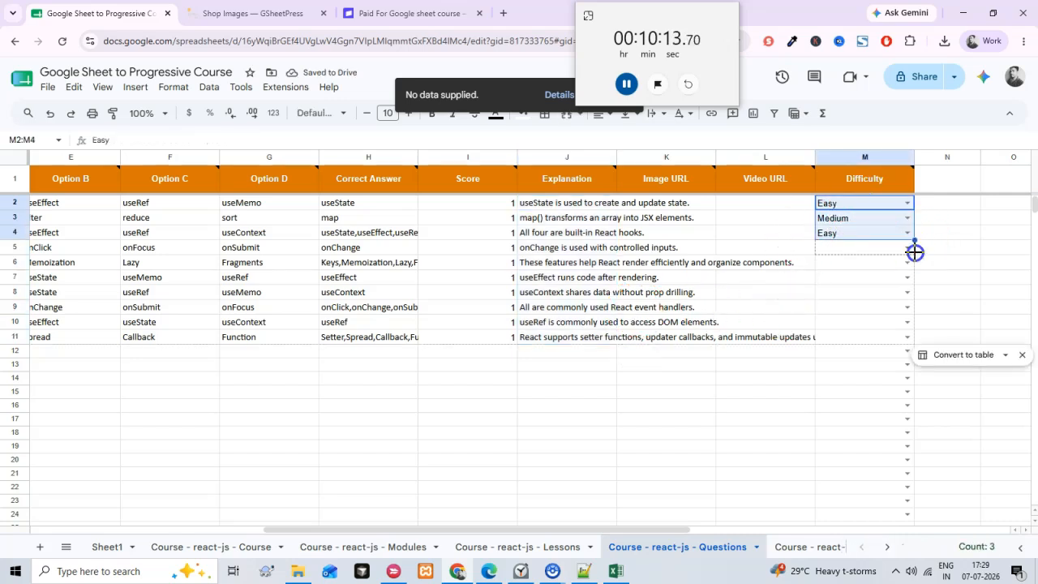
drag(914, 336, 913, 338)
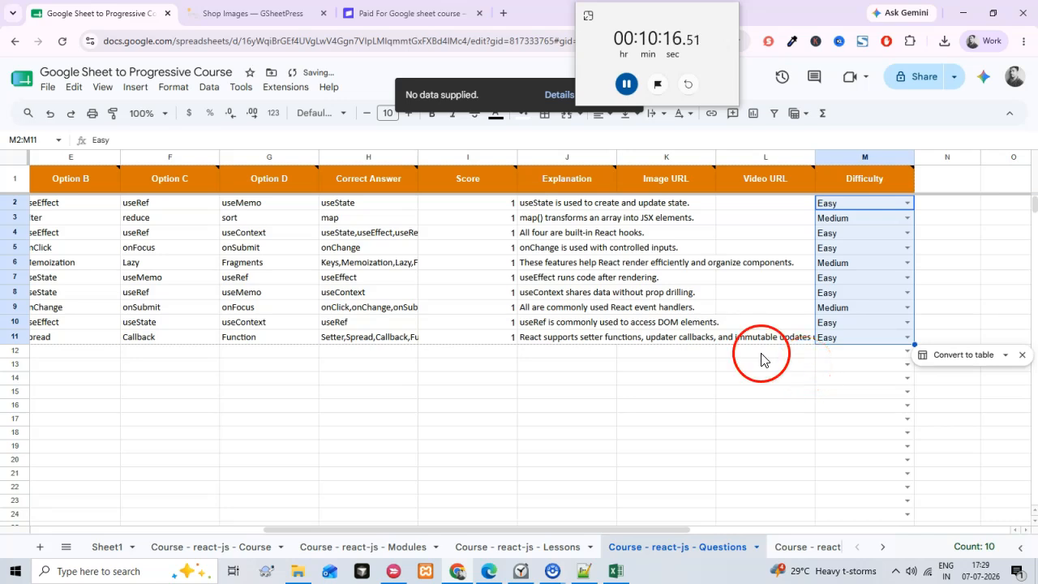
- Return to the react-js Course sheet, move the floating stopwatch aside and dismiss the notification it covers
click(516, 547)
click(232, 548)
click(227, 530)
drag(498, 159, 628, 120)
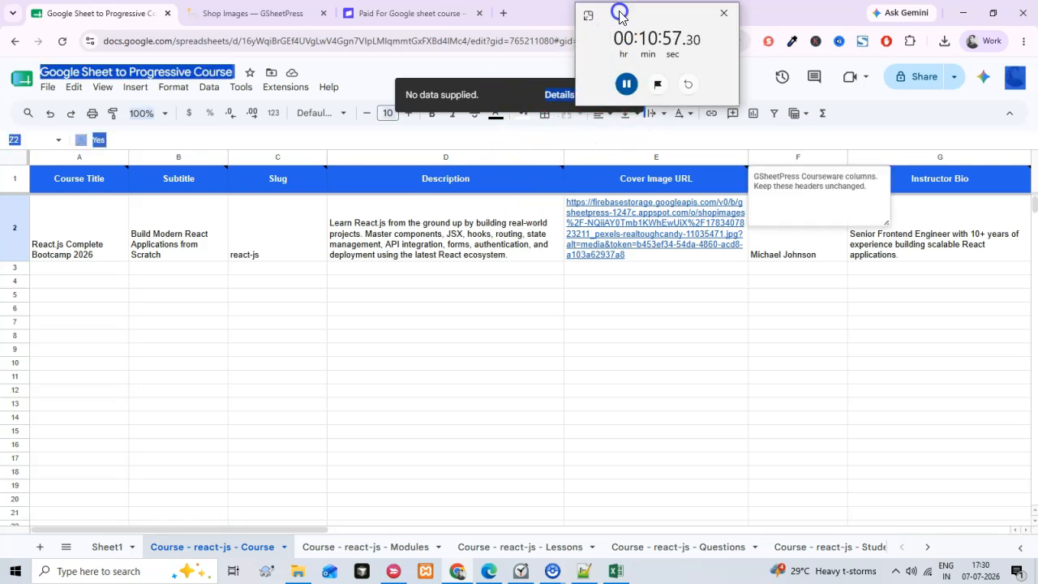
drag(619, 11, 814, 45)
click(625, 95)
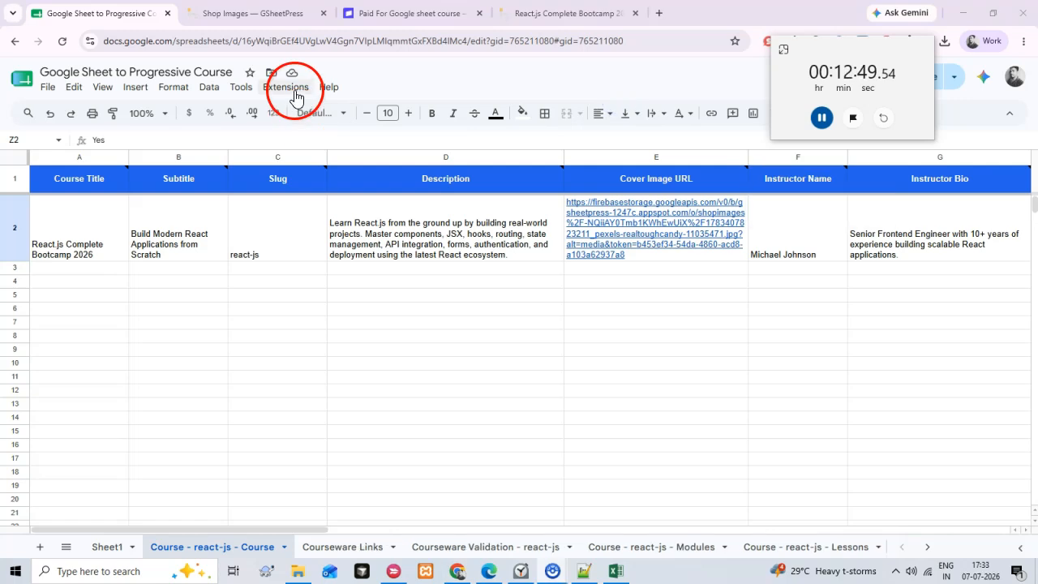
- Publish the react-js course with Gs2Web SaaS Courseware and point out the student portal link
click(288, 88)
mouse_move(354, 266)
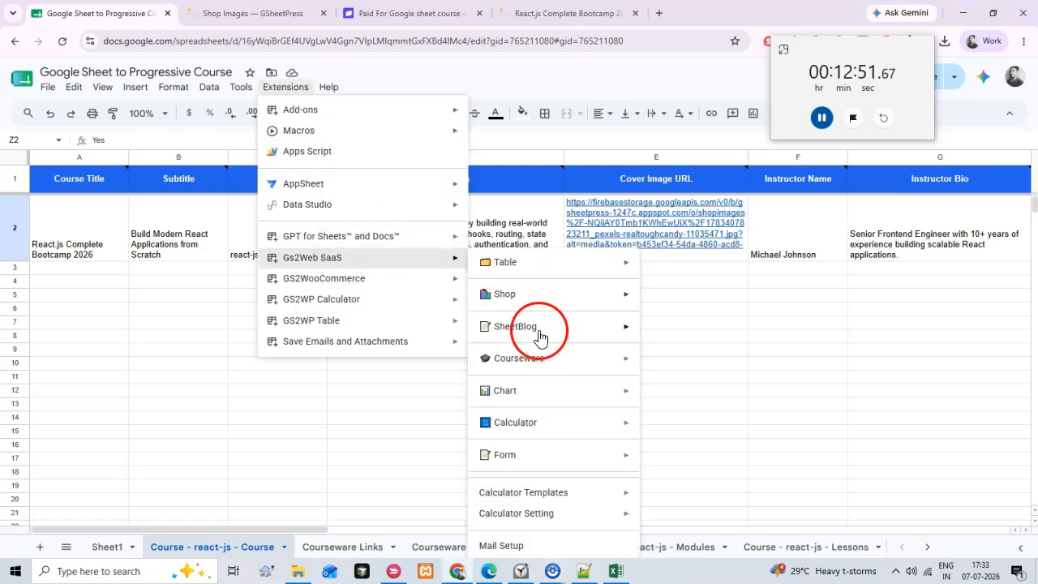
mouse_move(519, 365)
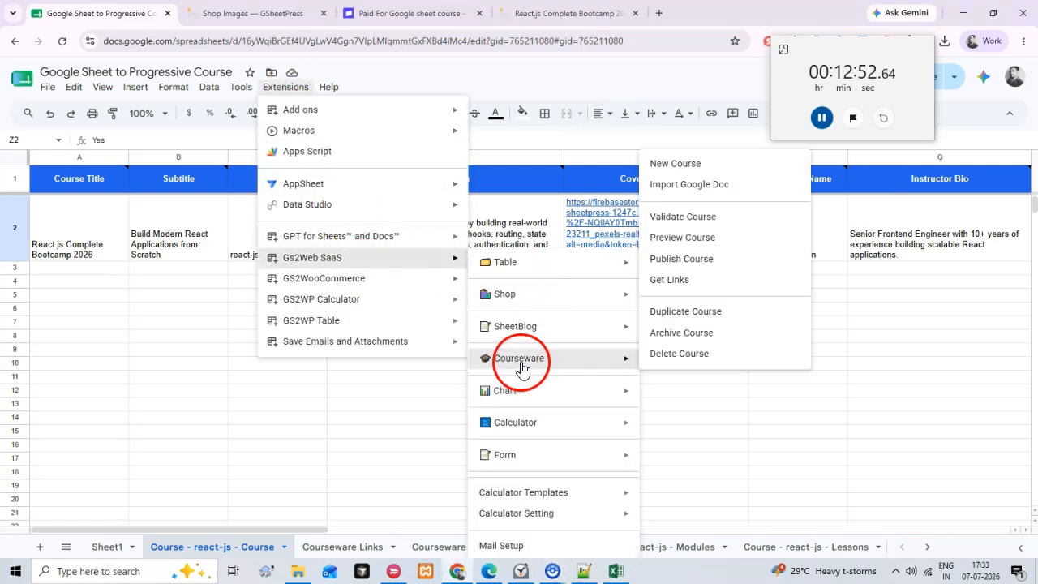
click(664, 261)
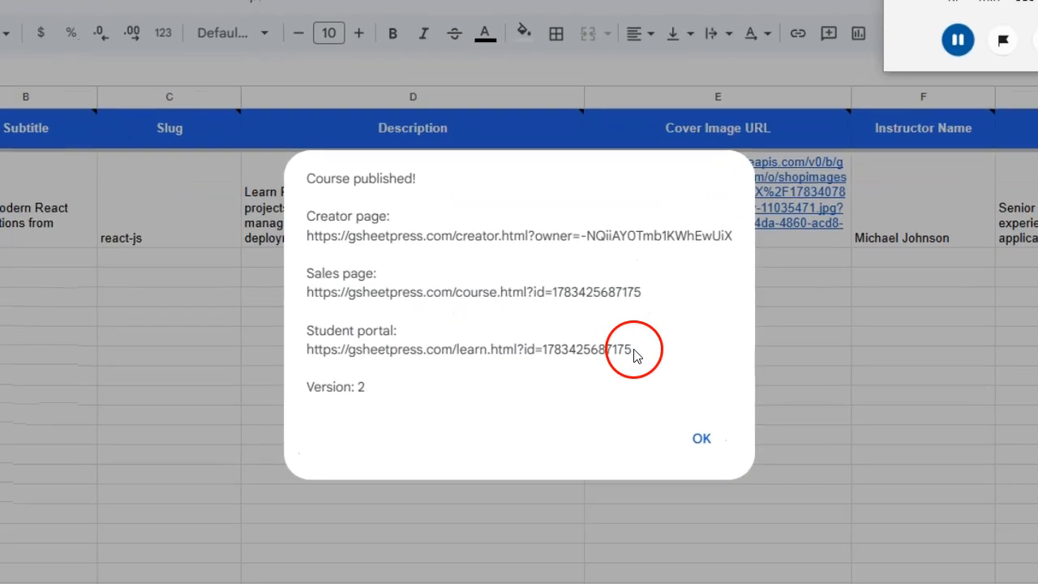
drag(633, 350, 301, 350)
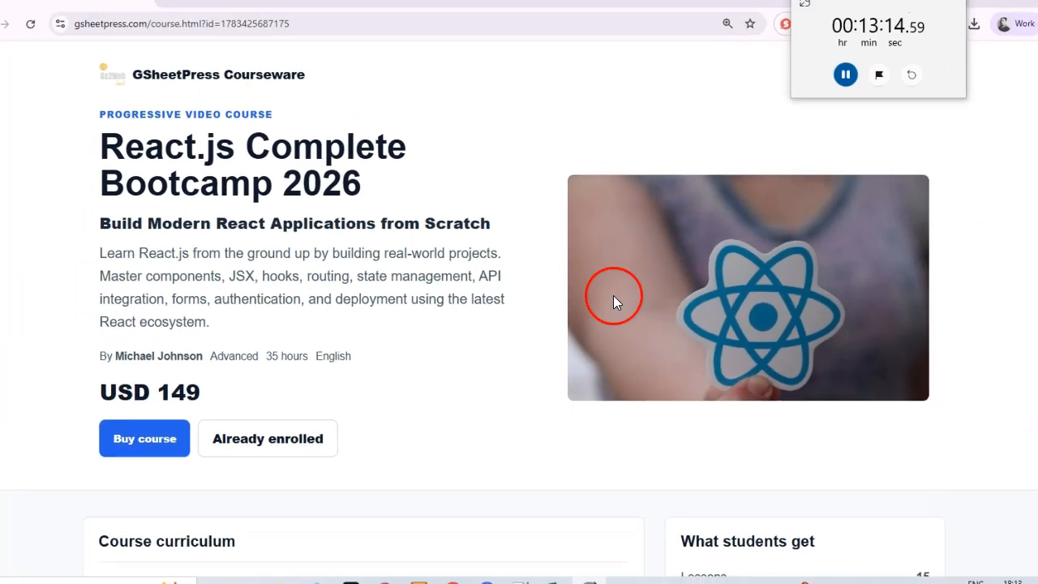
- Examine the published React.js Complete Bootcamp 2026 course page, including its price, course curriculum and What students get summary
scroll(623, 279, down, 5)
scroll(623, 279, down, 2)
scroll(623, 279, up, 6)
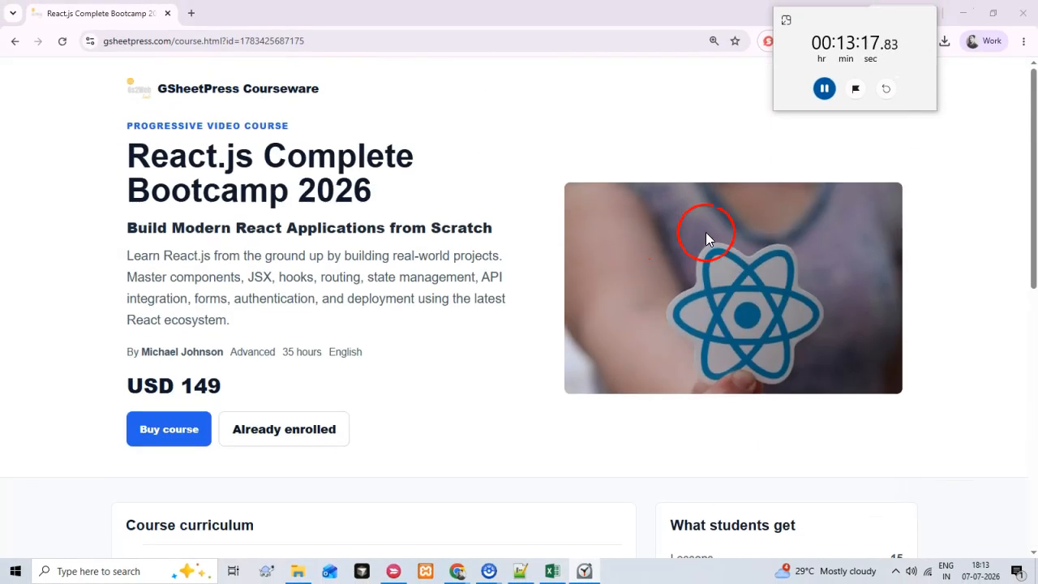
scroll(665, 361, down, 2)
scroll(665, 357, up, 2)
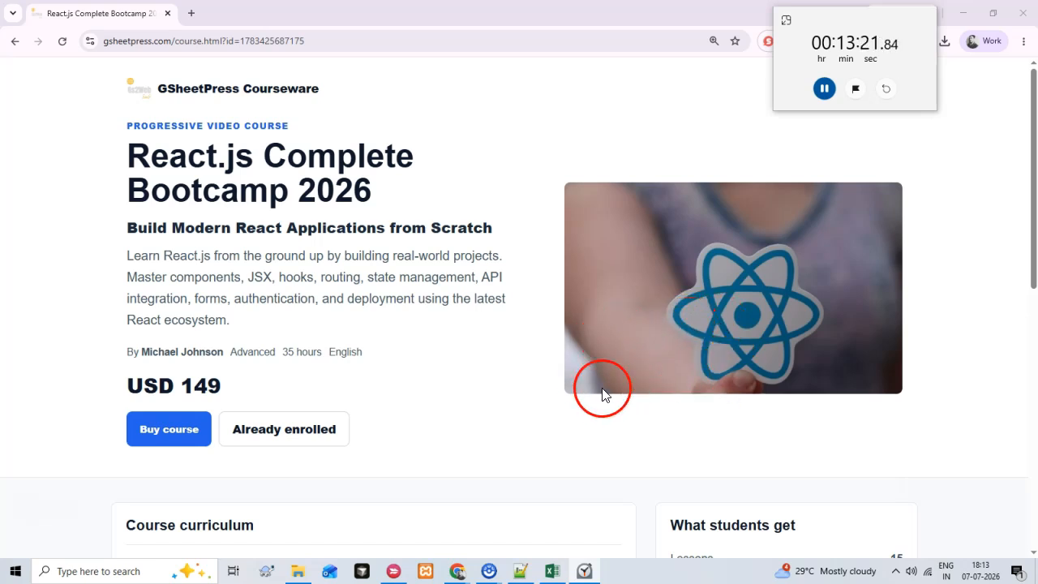
scroll(448, 363, down, 2)
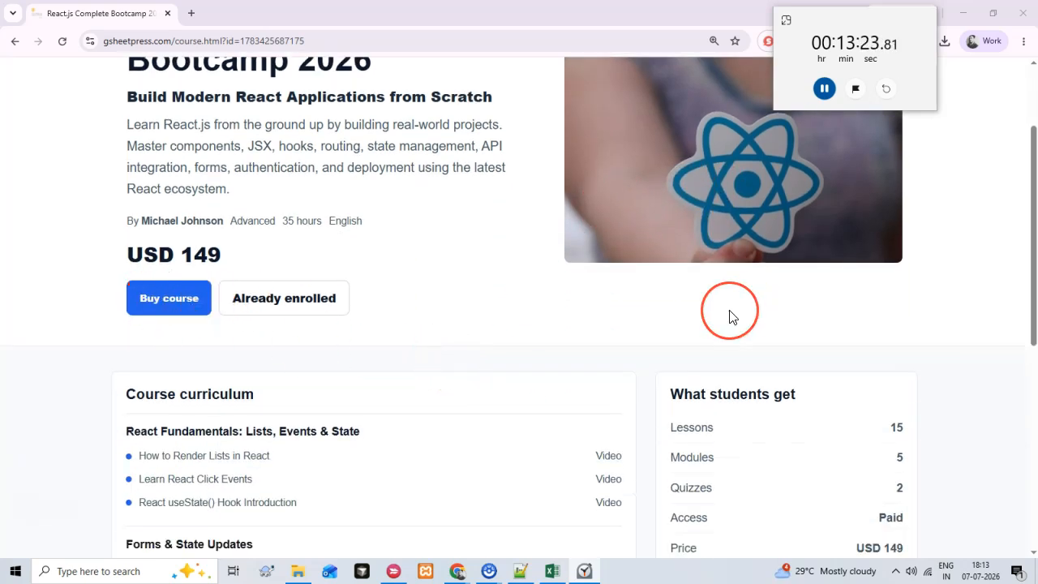
scroll(779, 312, up, 2)
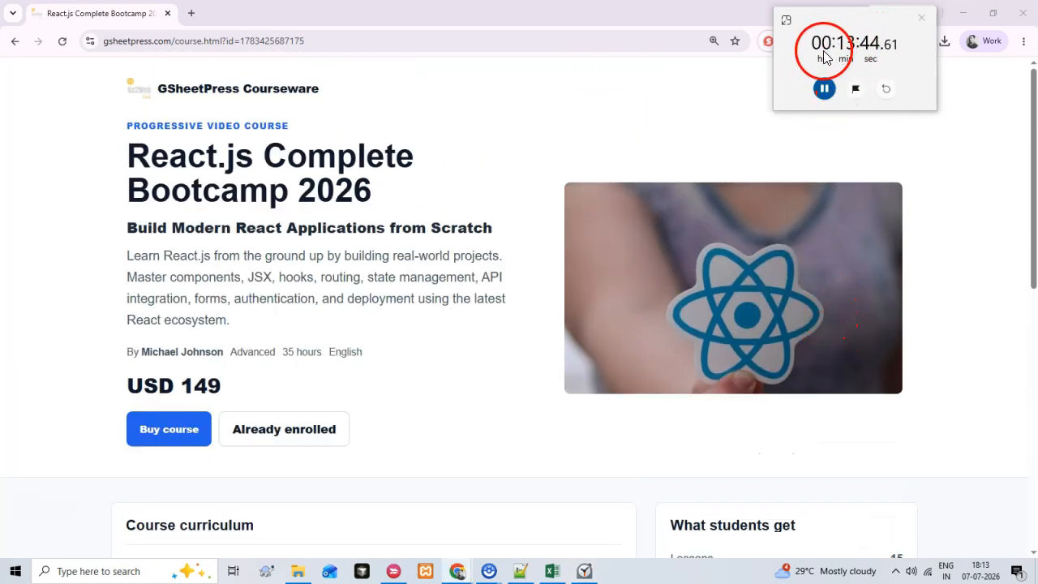
scroll(505, 376, down, 7)
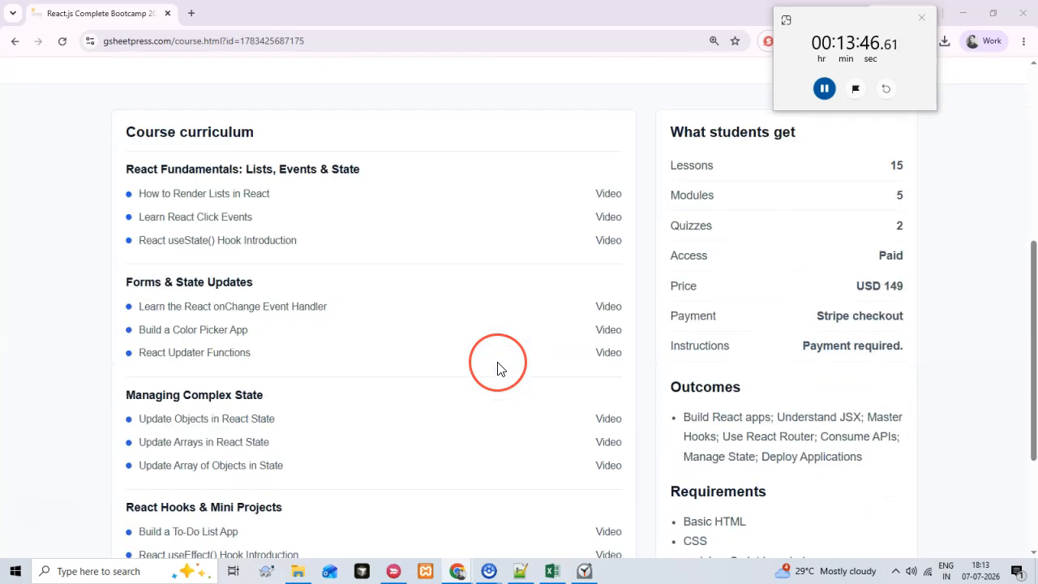
scroll(496, 367, up, 7)
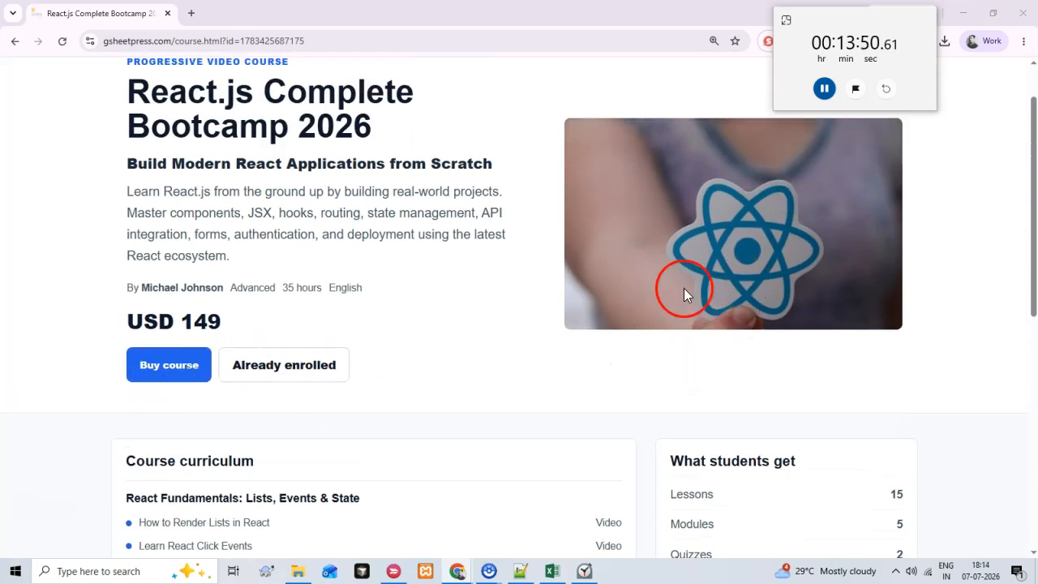
- Start buying the React.js course to bring up its Stripe checkout, and pause the floating stopwatch
click(195, 366)
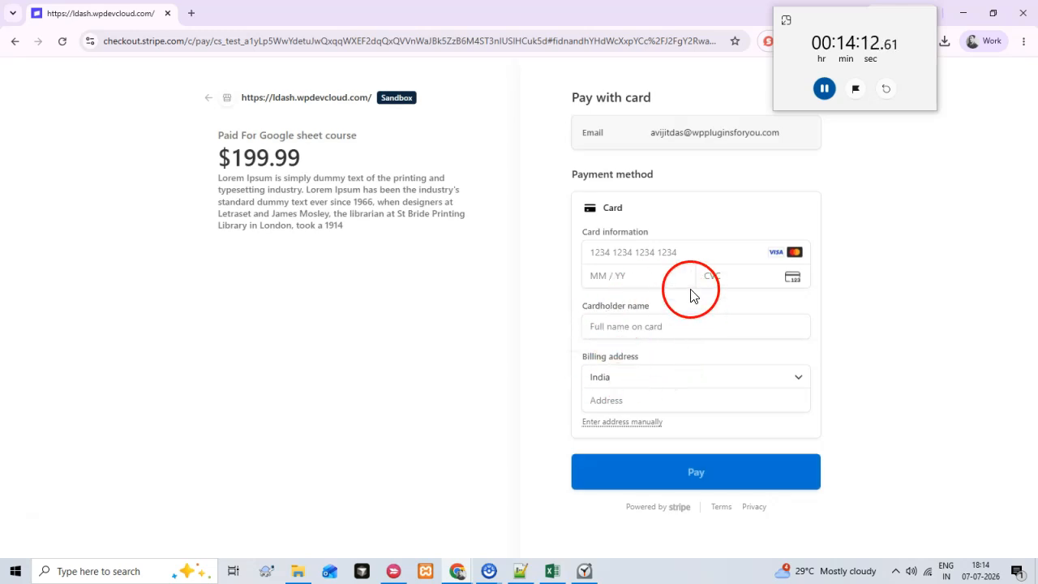
click(824, 91)
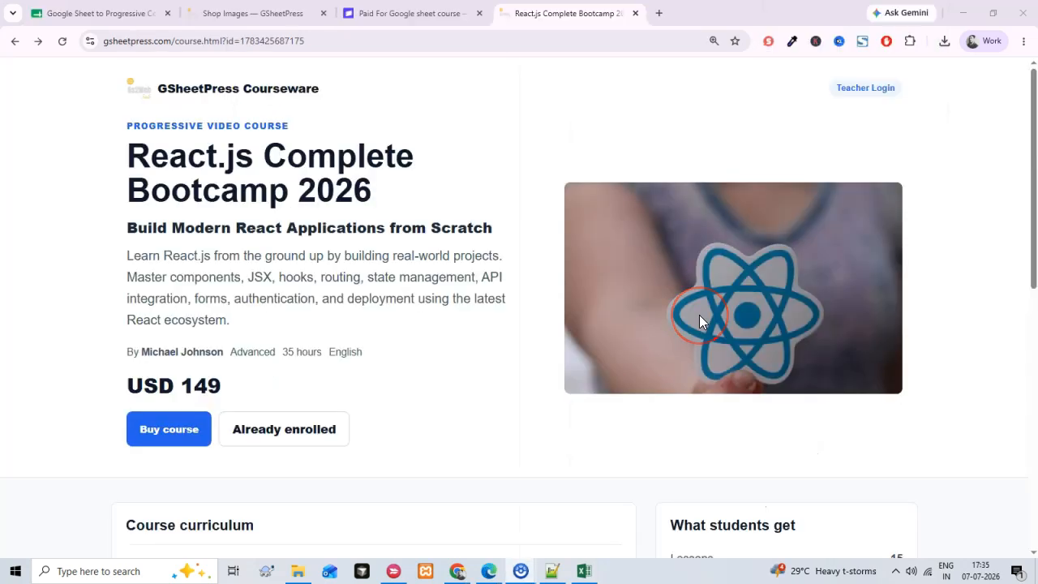
- Review the React.js course page once more, from the header through the last curriculum module and the instructor details
click(708, 323)
scroll(476, 271, down, 7)
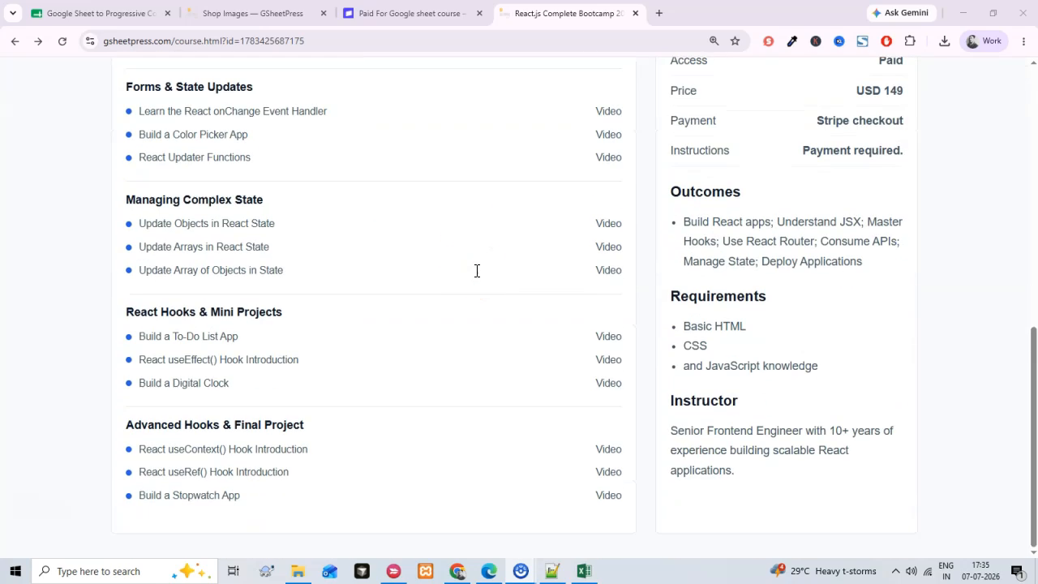
scroll(584, 319, up, 7)
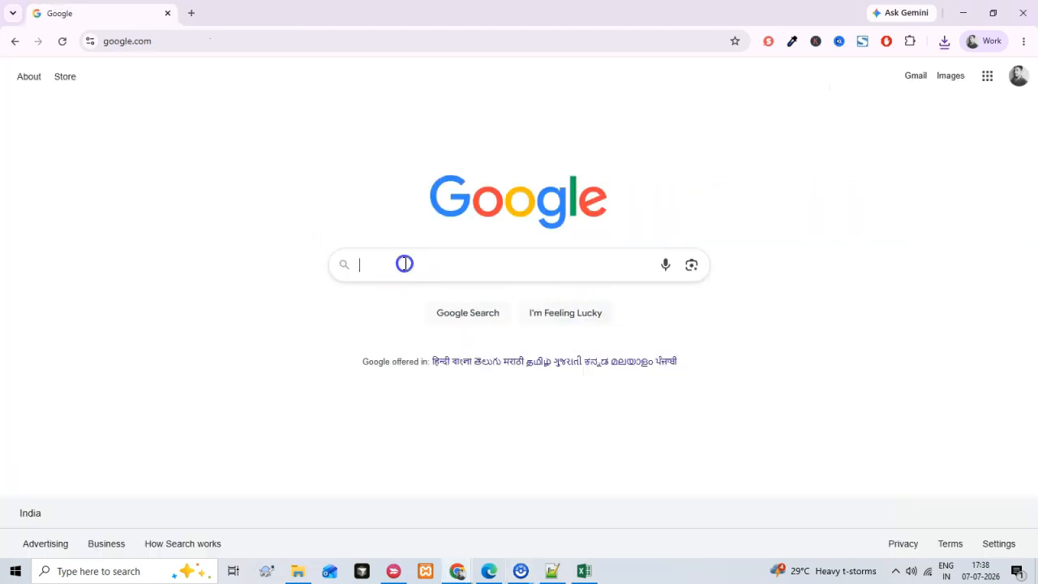
- Search Google for gsheetpress.com, open the GSheetPress site and go to its Courseware page
click(403, 262)
text(gshe)
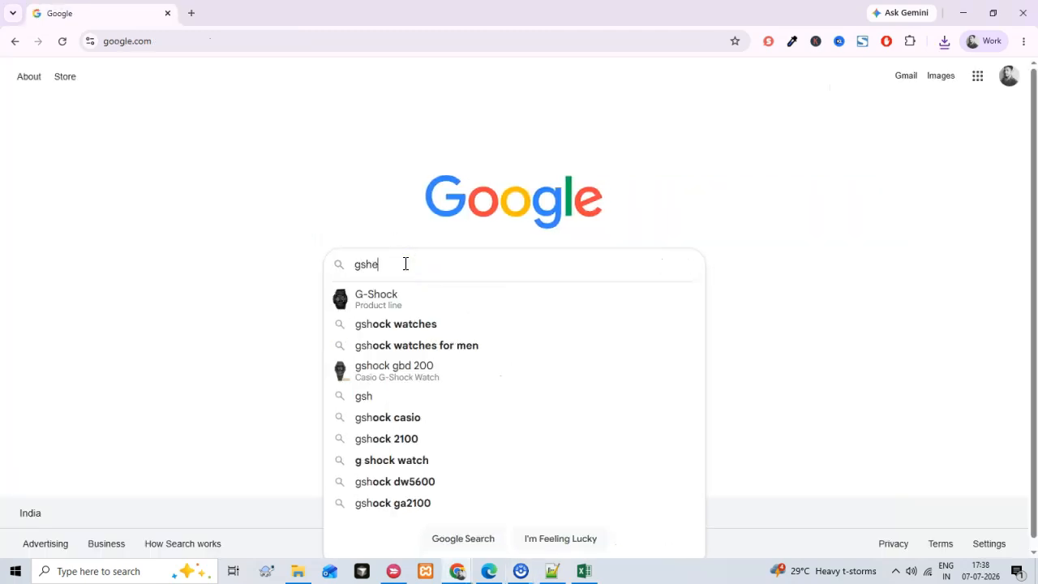
text(etpress.com)
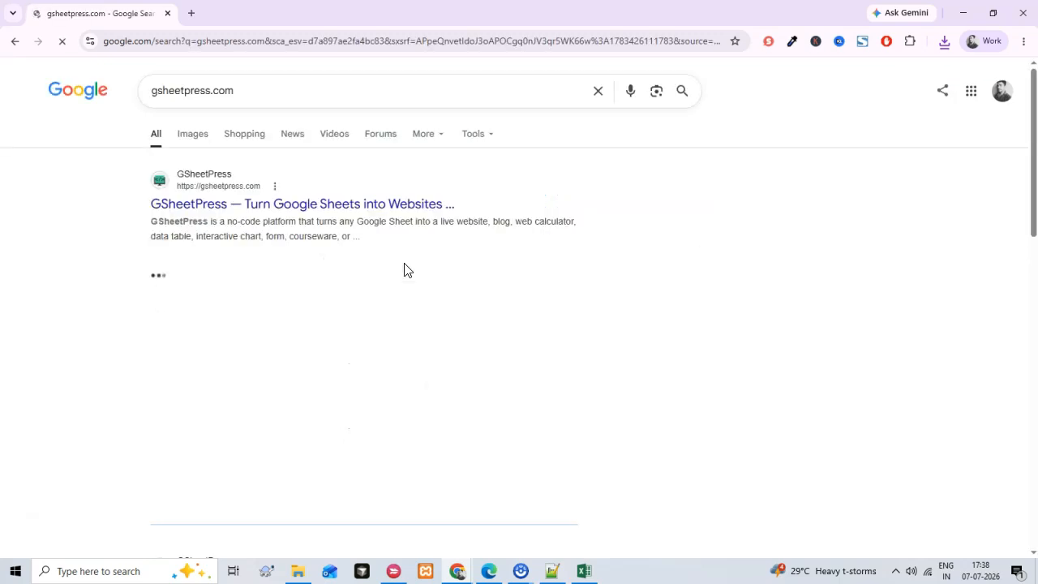
click(296, 218)
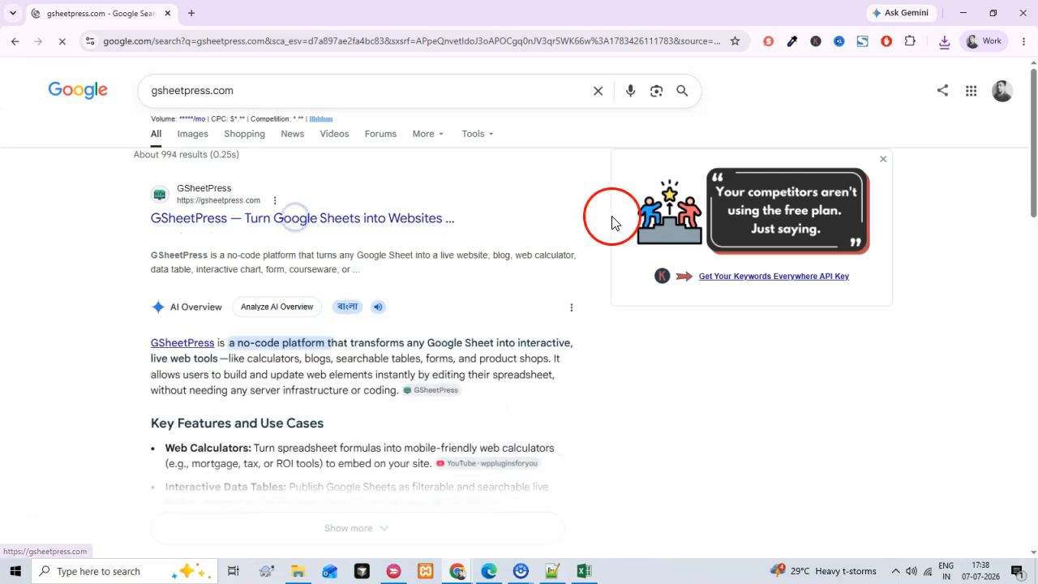
click(692, 81)
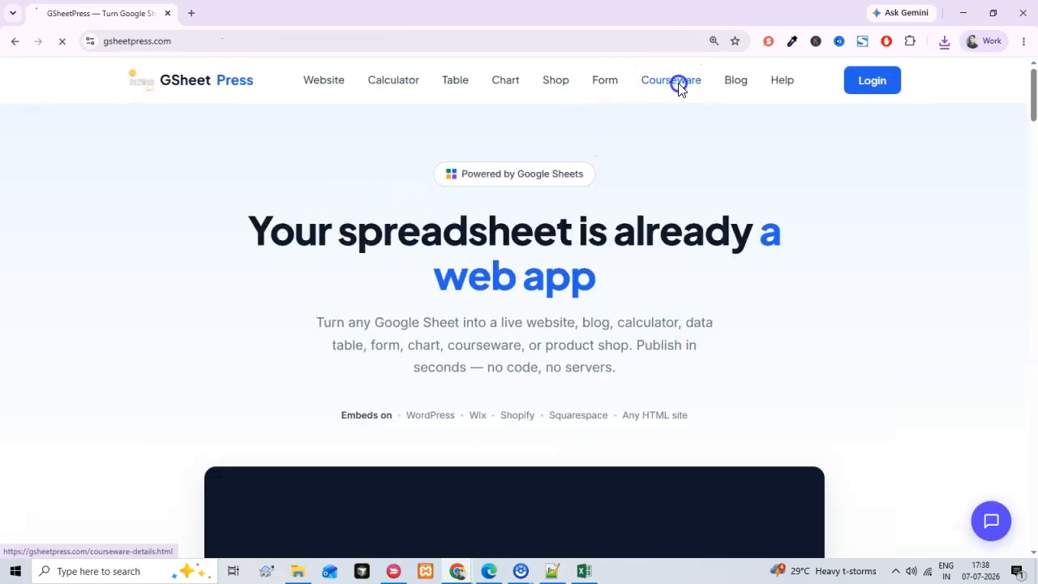
- Look through the Courseware page's teacher workflow, payment access options and pricing section
scroll(650, 353, down, 1)
scroll(650, 346, down, 15)
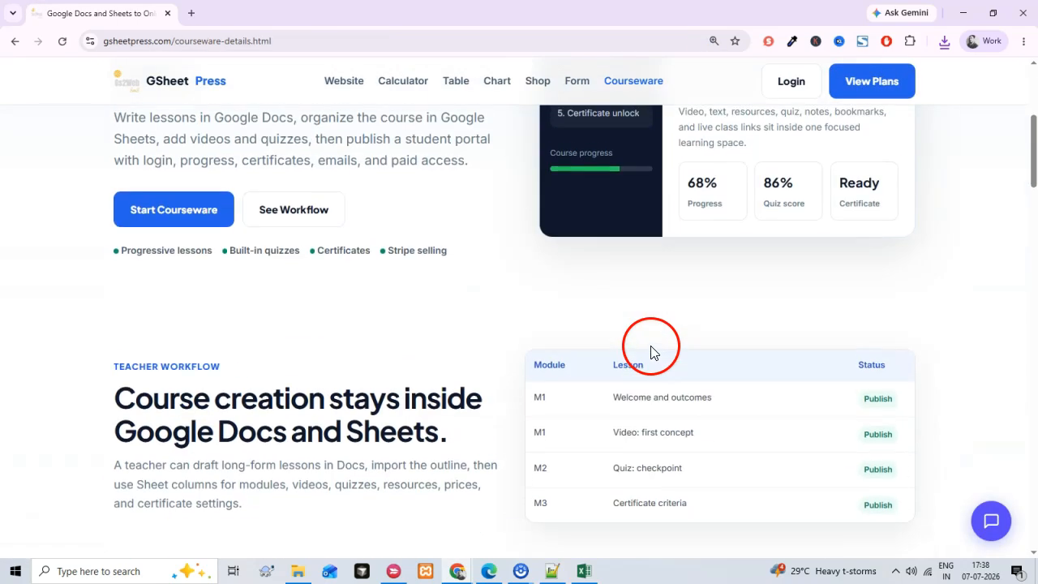
scroll(651, 346, down, 7)
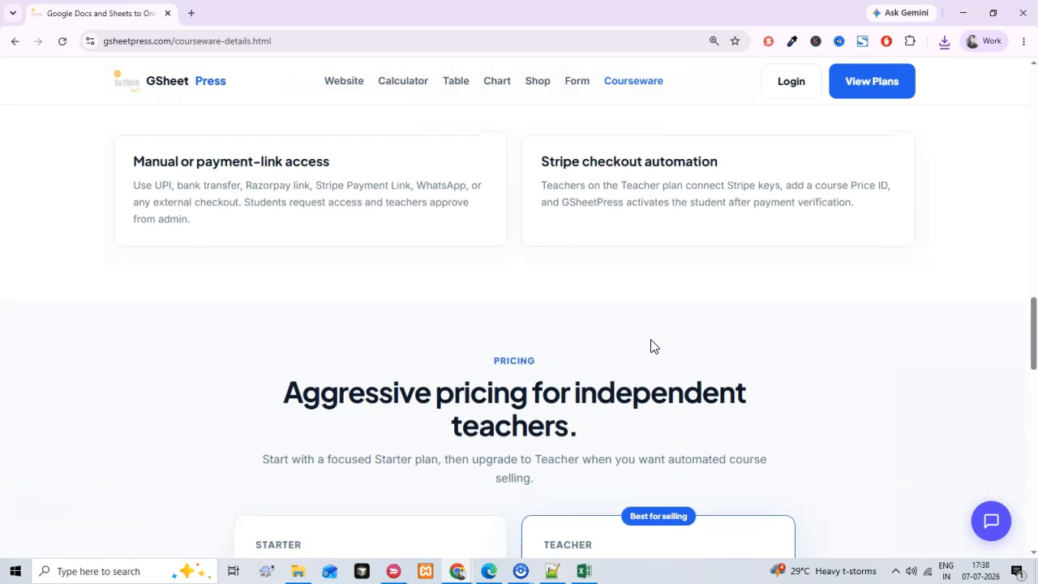